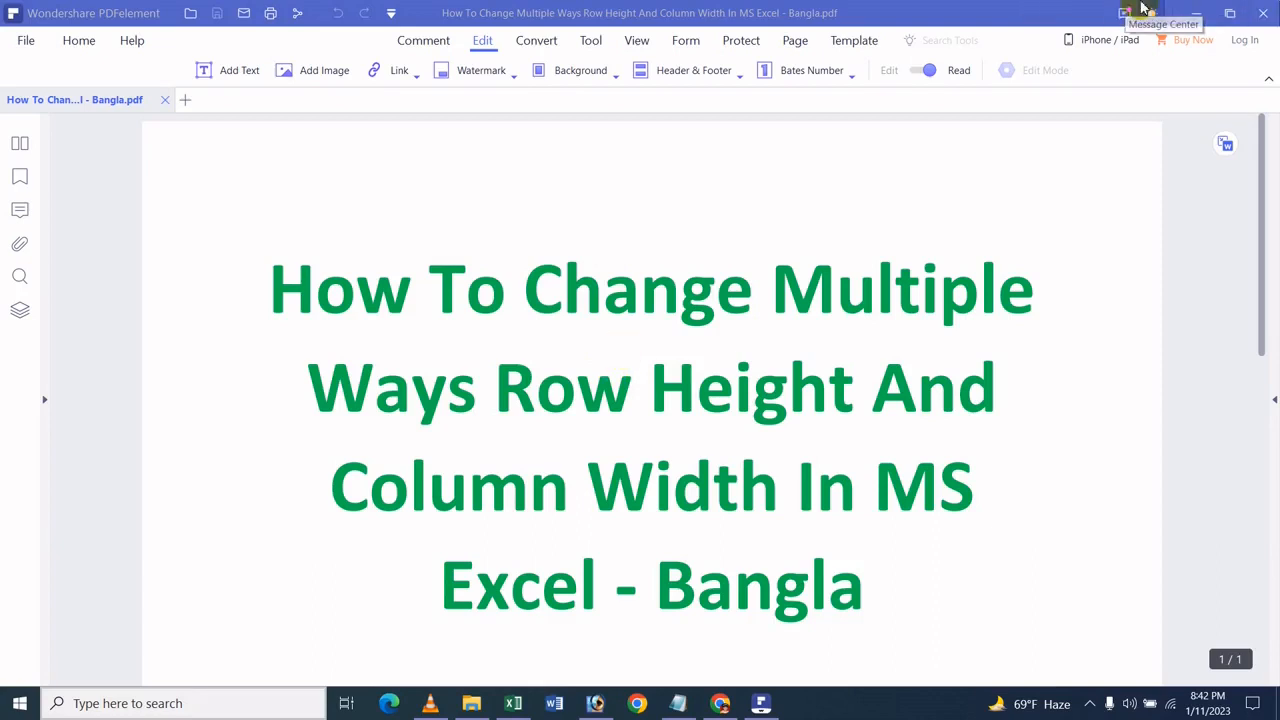
# Minimize the PDF document and switch to the open Excel workbook on the Part 3 sheet
pyautogui.click(1192, 11)
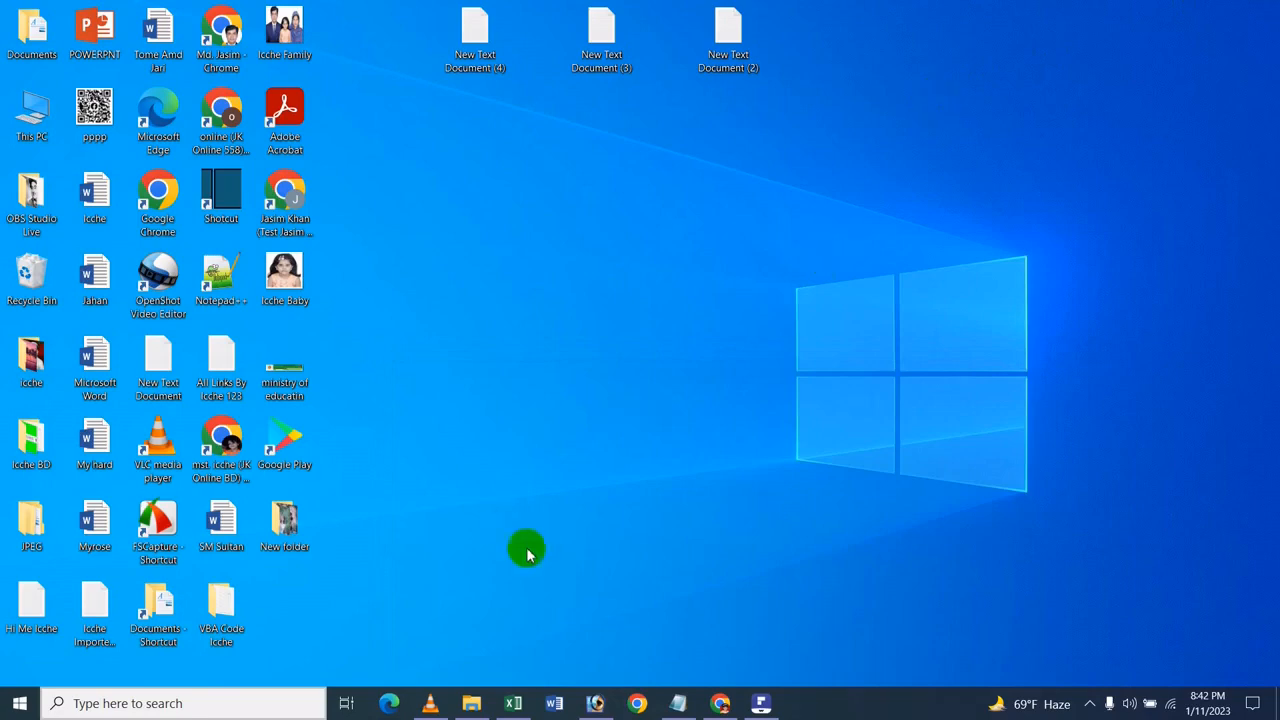
pyautogui.click(513, 703)
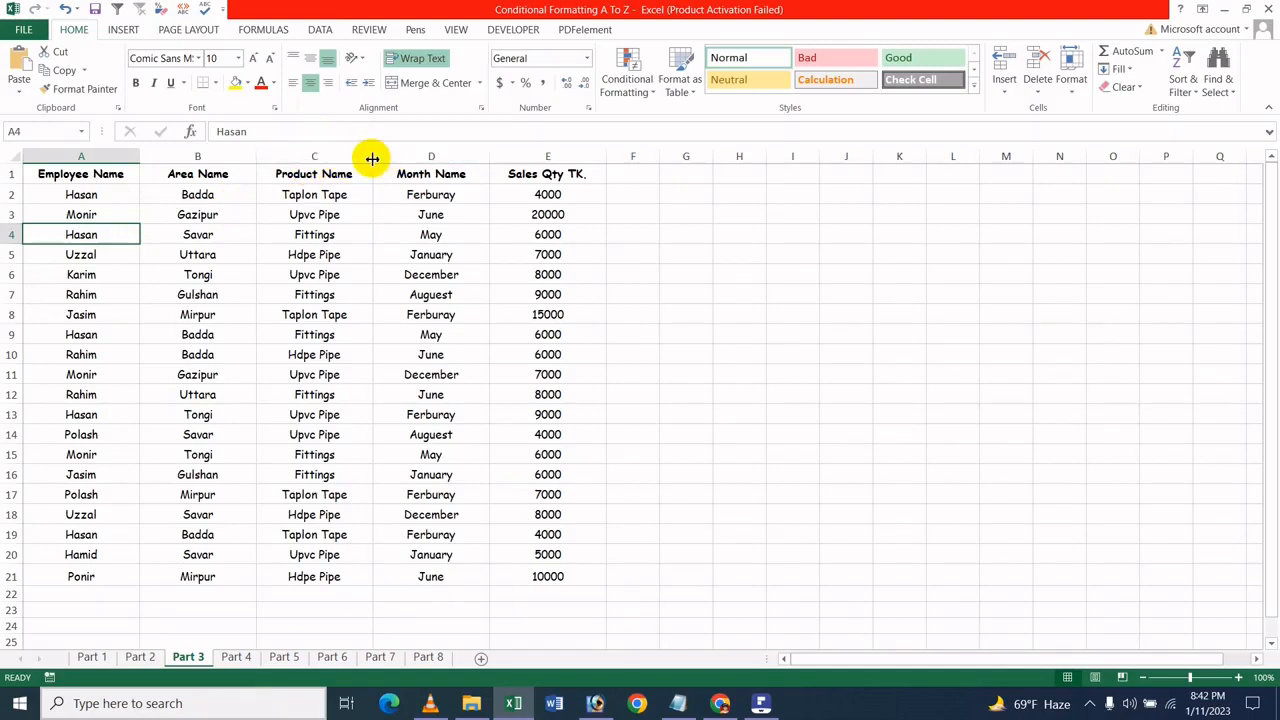
# Try widening the Product Name column and narrowing the Month Name column by their borders, and undo both changes
pyautogui.moveTo(372, 159); pyautogui.dragTo(404, 151)
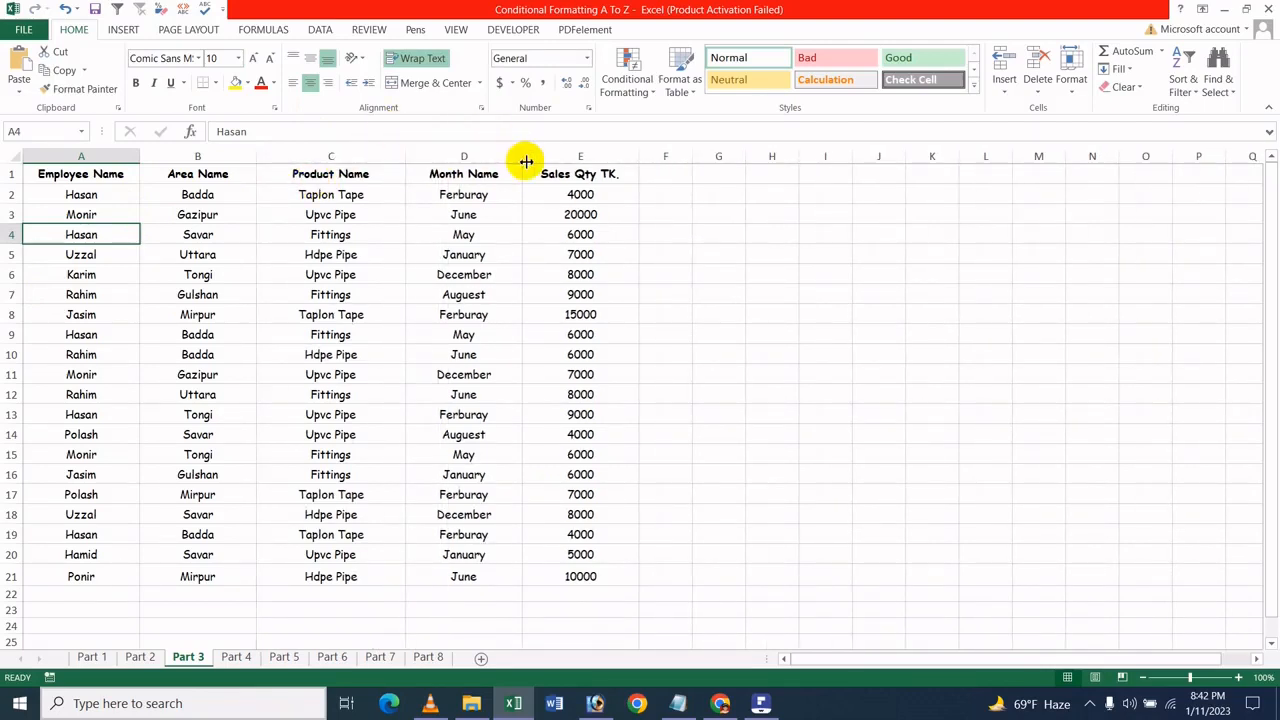
pyautogui.moveTo(523, 158); pyautogui.dragTo(501, 167)
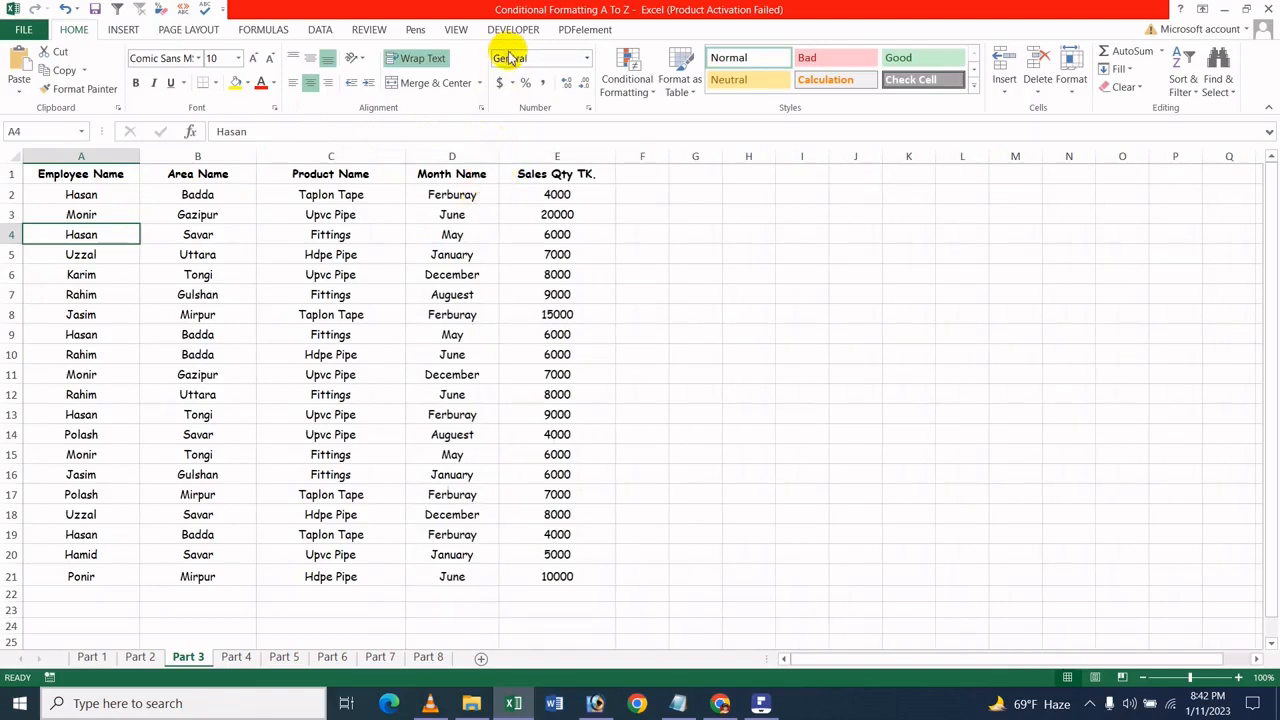
pyautogui.hotkey('ctrl', 'z')
pyautogui.hotkey('ctrl', 'z')
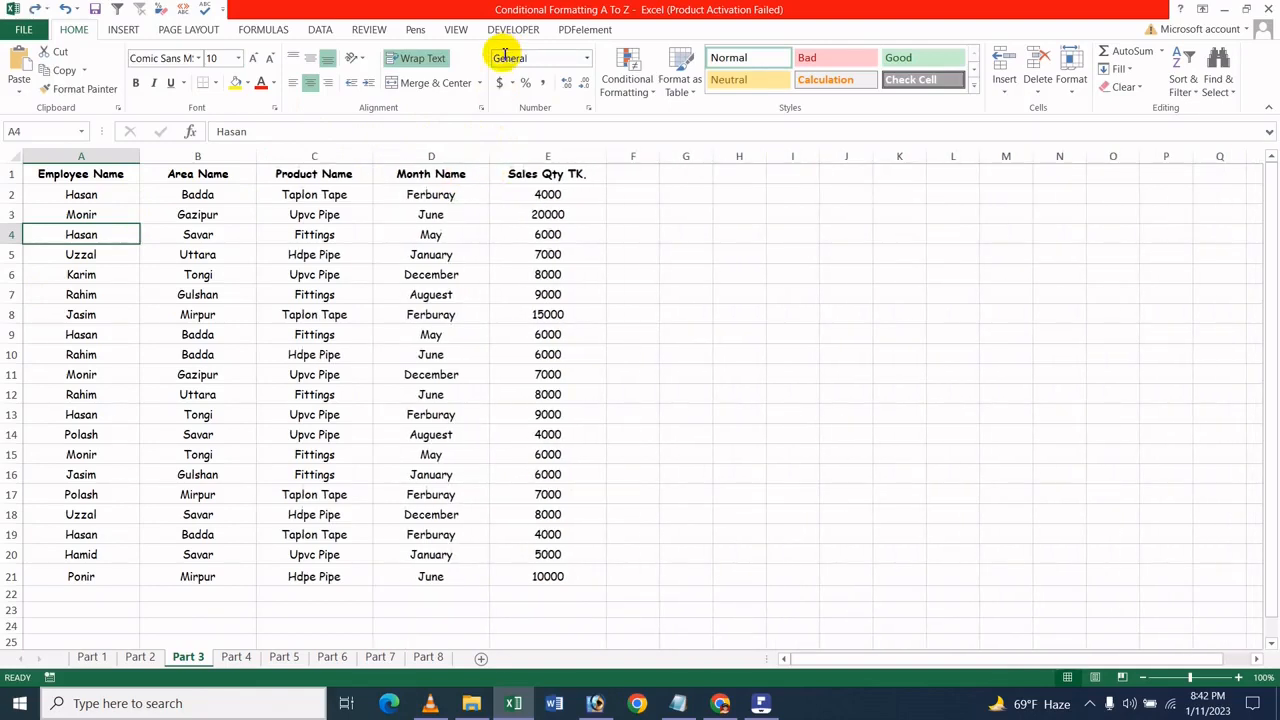
# Select row 5, try making it about twice as tall by its border, and undo the height change
pyautogui.click(14, 256)
pyautogui.click(15, 274)
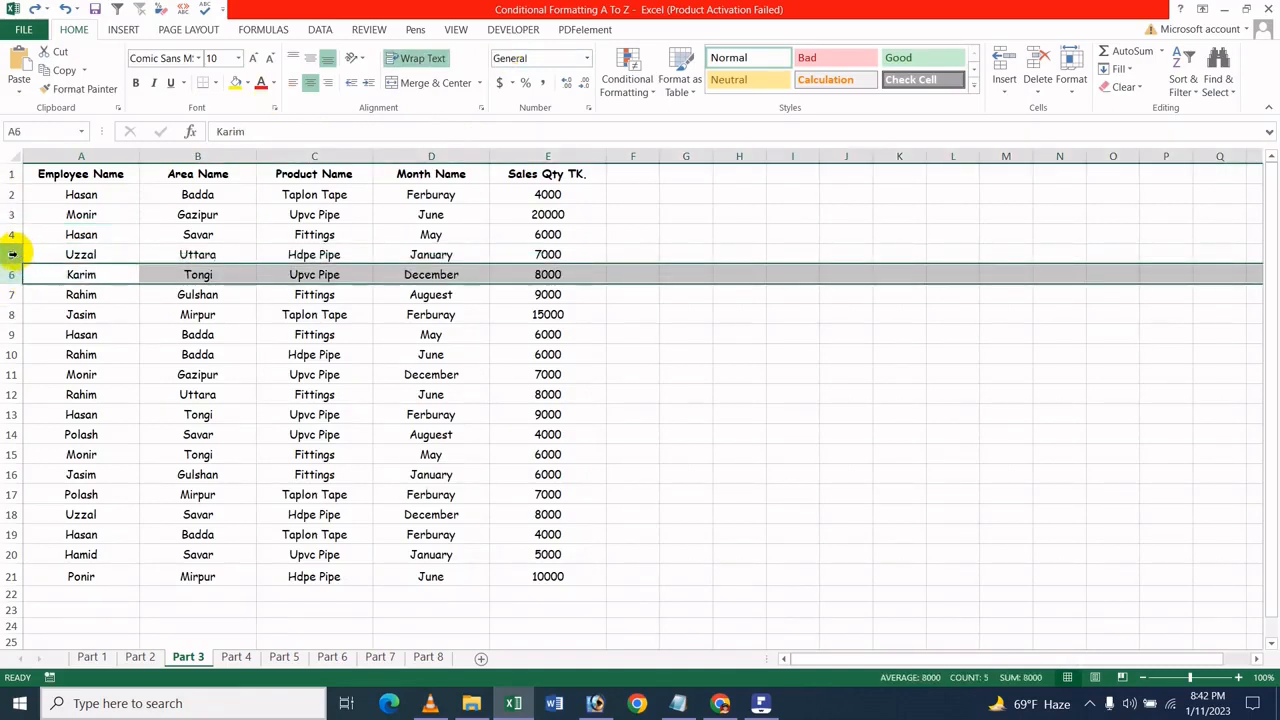
pyautogui.click(12, 255)
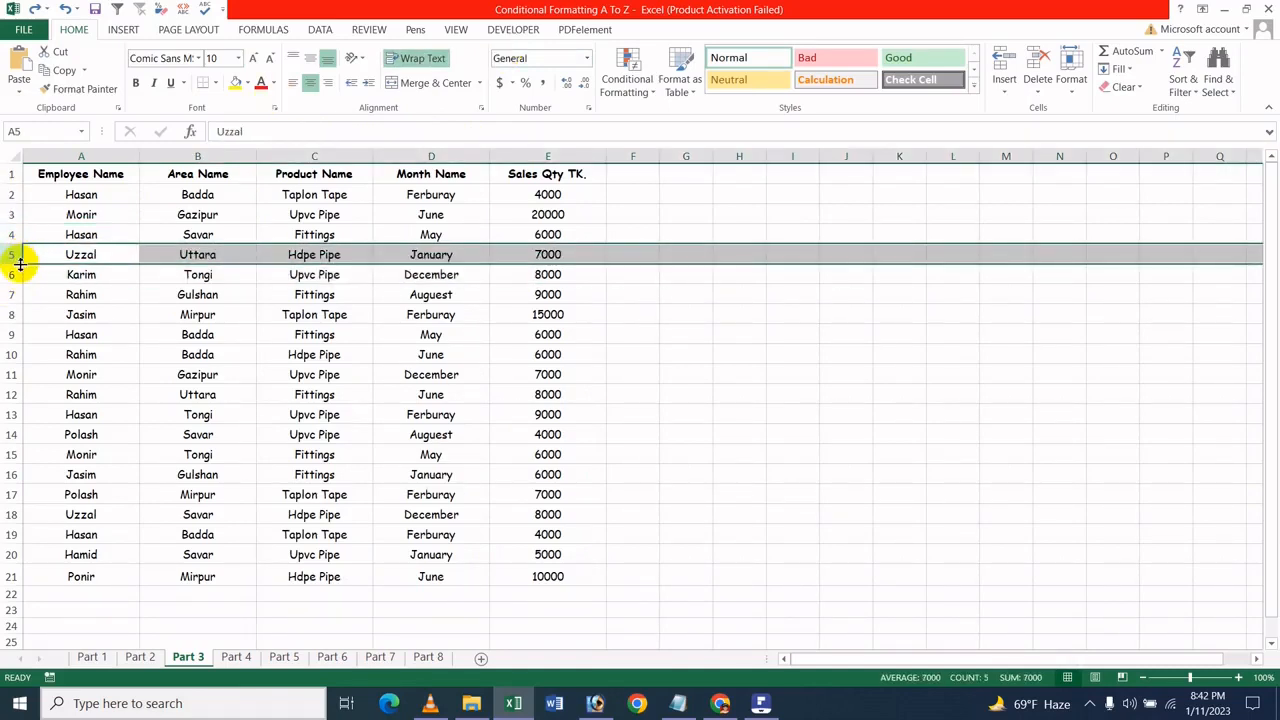
pyautogui.moveTo(19, 264); pyautogui.dragTo(18, 285)
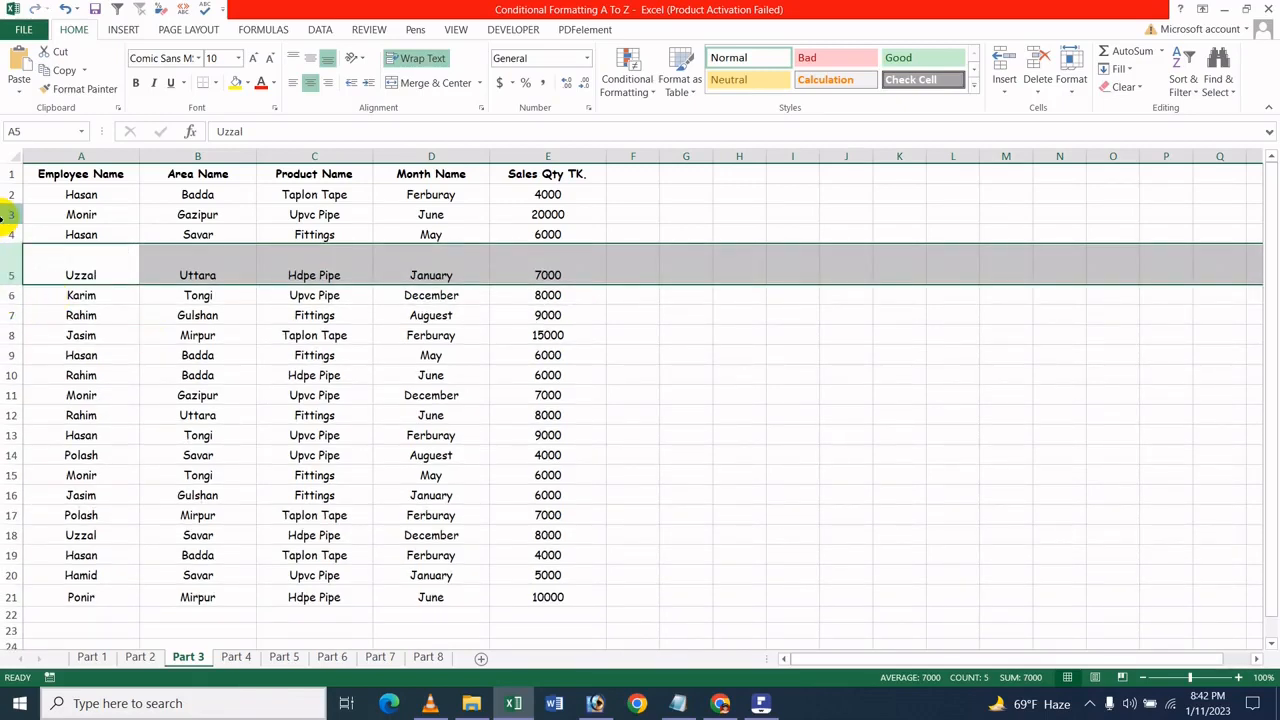
pyautogui.hotkey('ctrl', 'z')
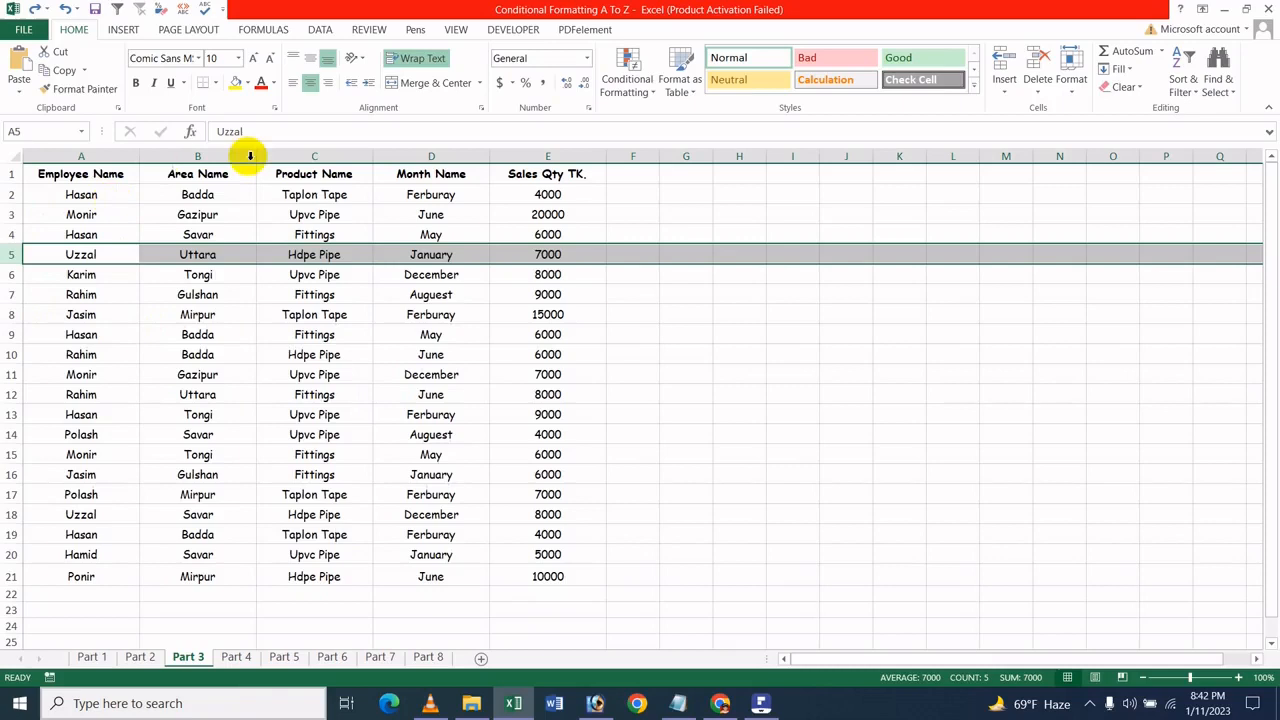
# Select columns A to E and resize them together to one equal width, slightly narrower than the original
pyautogui.click(335, 372)
pyautogui.moveTo(81, 157); pyautogui.dragTo(600, 225)
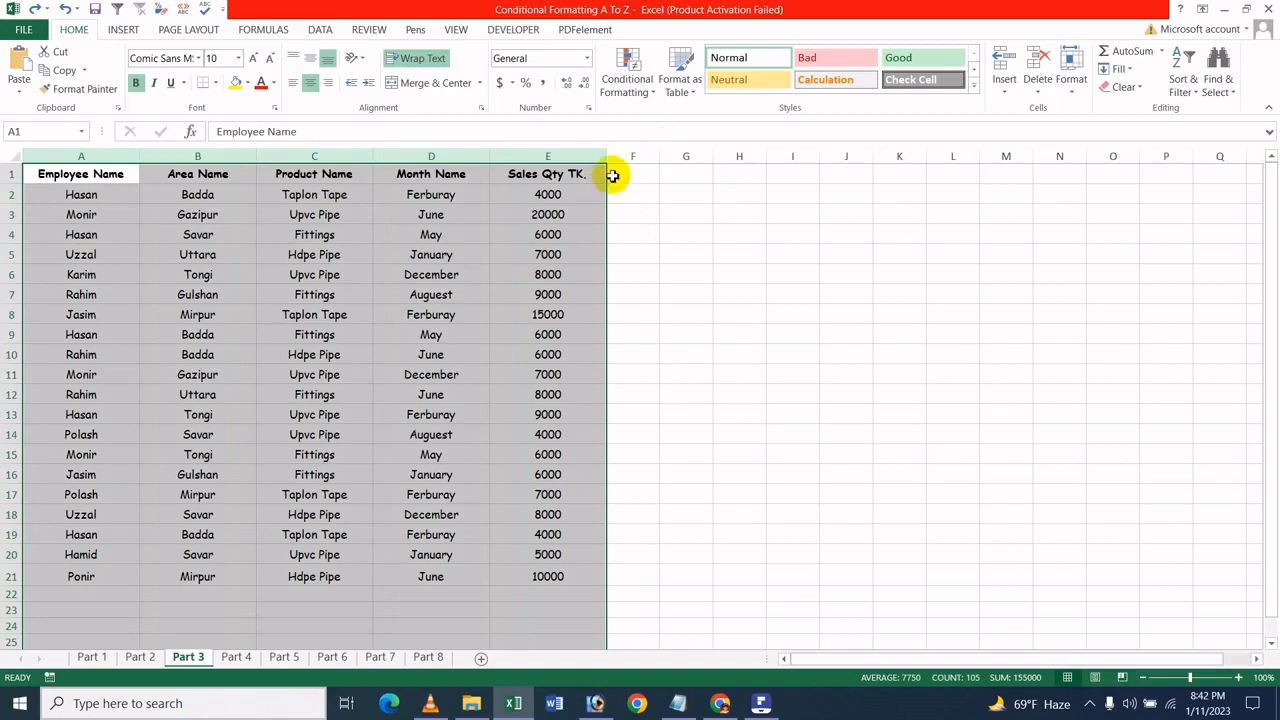
pyautogui.moveTo(609, 160); pyautogui.dragTo(706, 163)
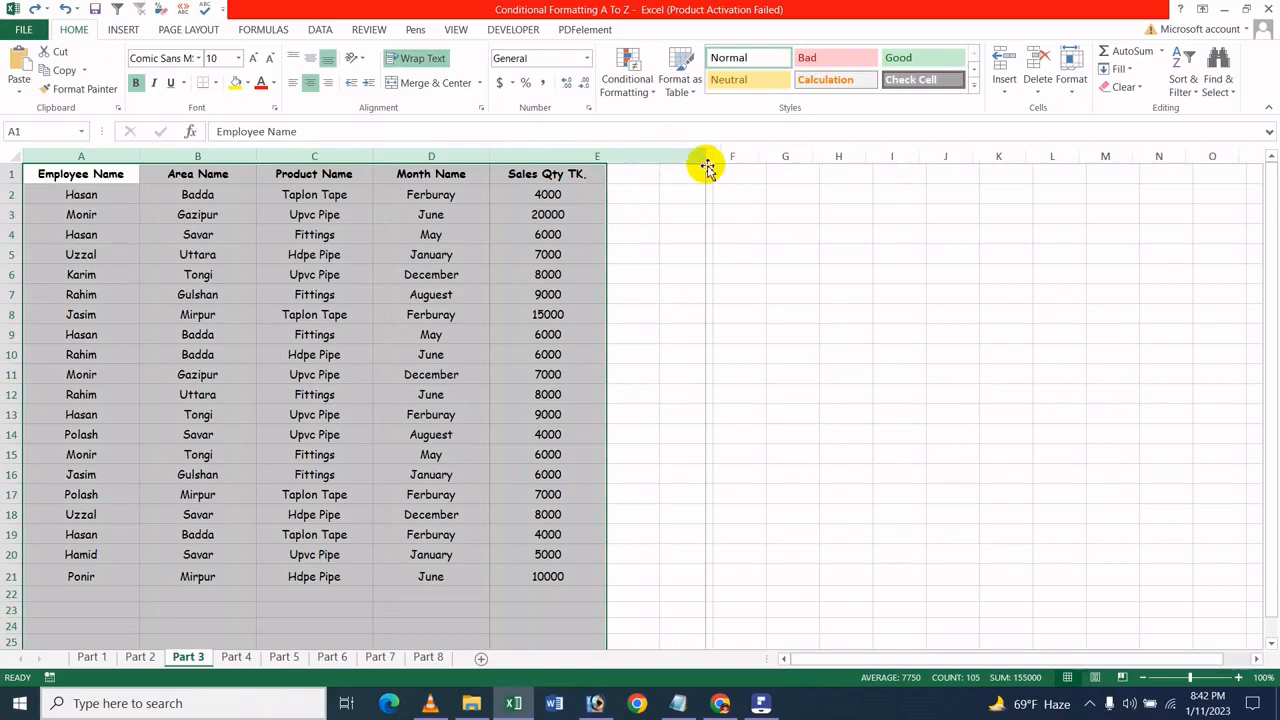
pyautogui.moveTo(1105, 157); pyautogui.dragTo(1016, 172)
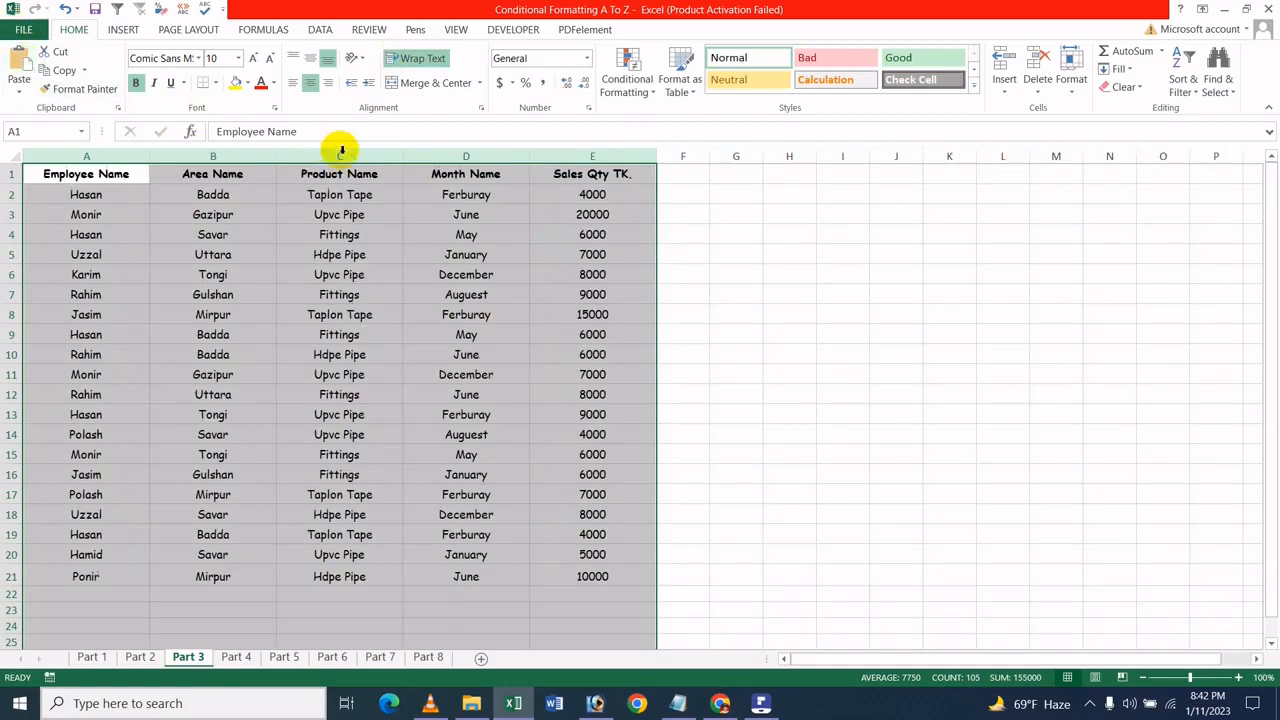
pyautogui.moveTo(663, 155); pyautogui.dragTo(646, 157)
pyautogui.click(174, 392)
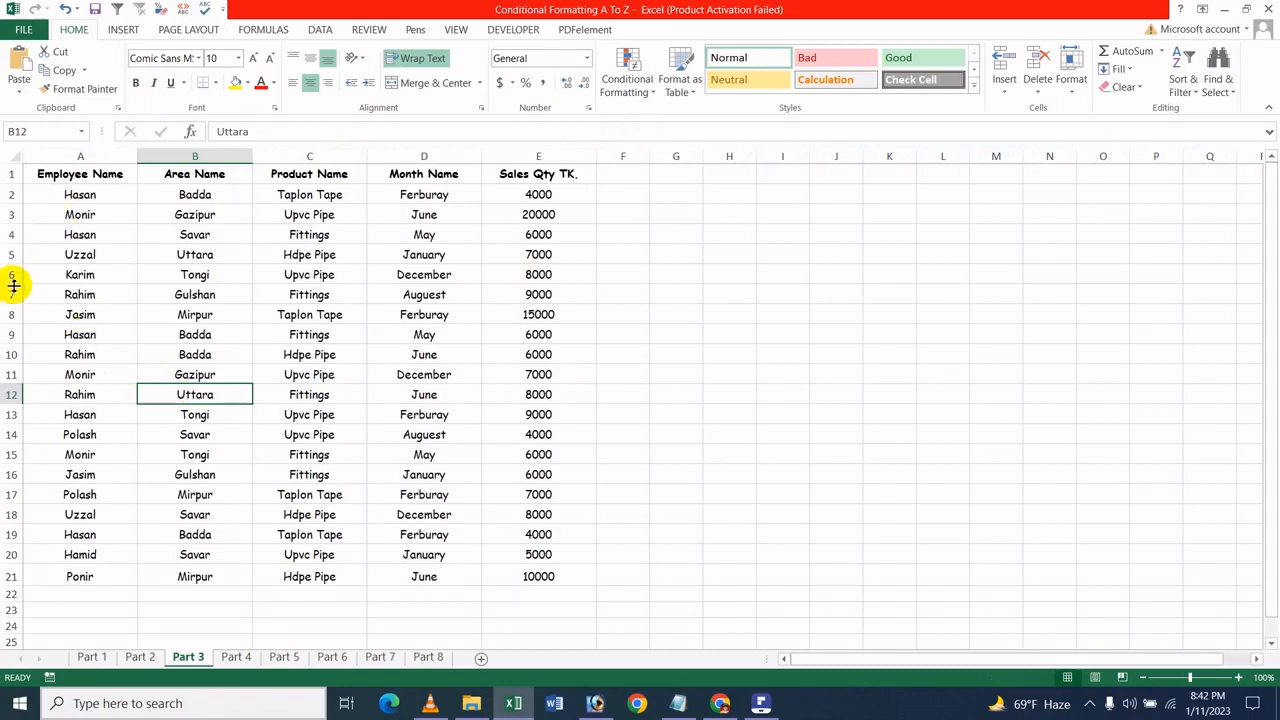
# Try widening and narrowing columns C to E together, and undo both width changes
pyautogui.moveTo(334, 177); pyautogui.dragTo(563, 258)
pyautogui.moveTo(337, 157); pyautogui.dragTo(660, 157)
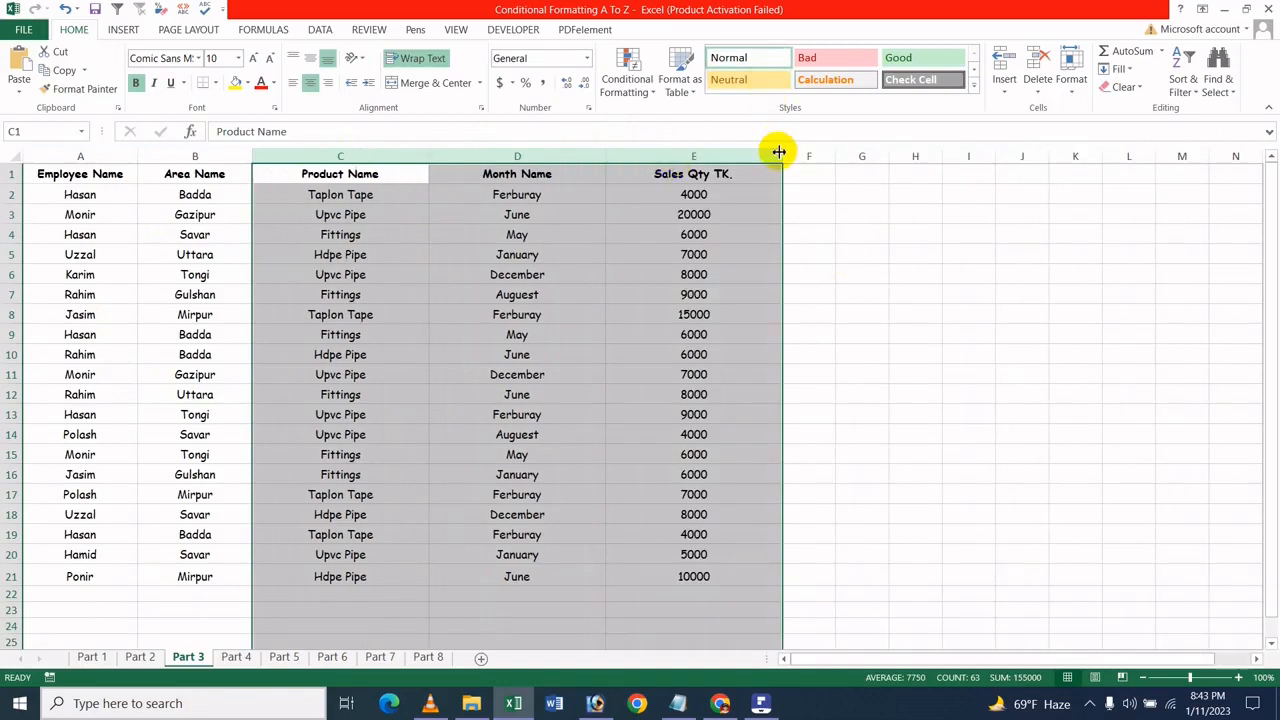
pyautogui.moveTo(781, 156); pyautogui.dragTo(645, 184)
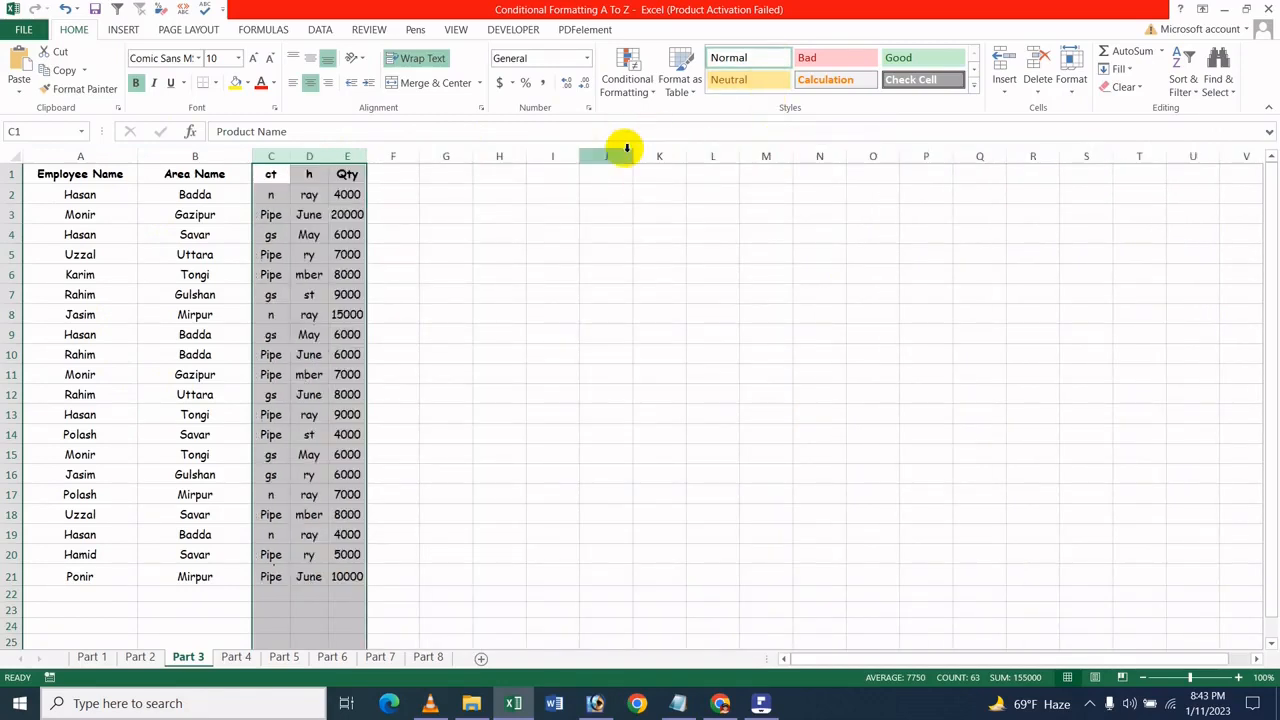
pyautogui.hotkey('ctrl', 'z')
pyautogui.hotkey('ctrl', 'z')
pyautogui.click(309, 276)
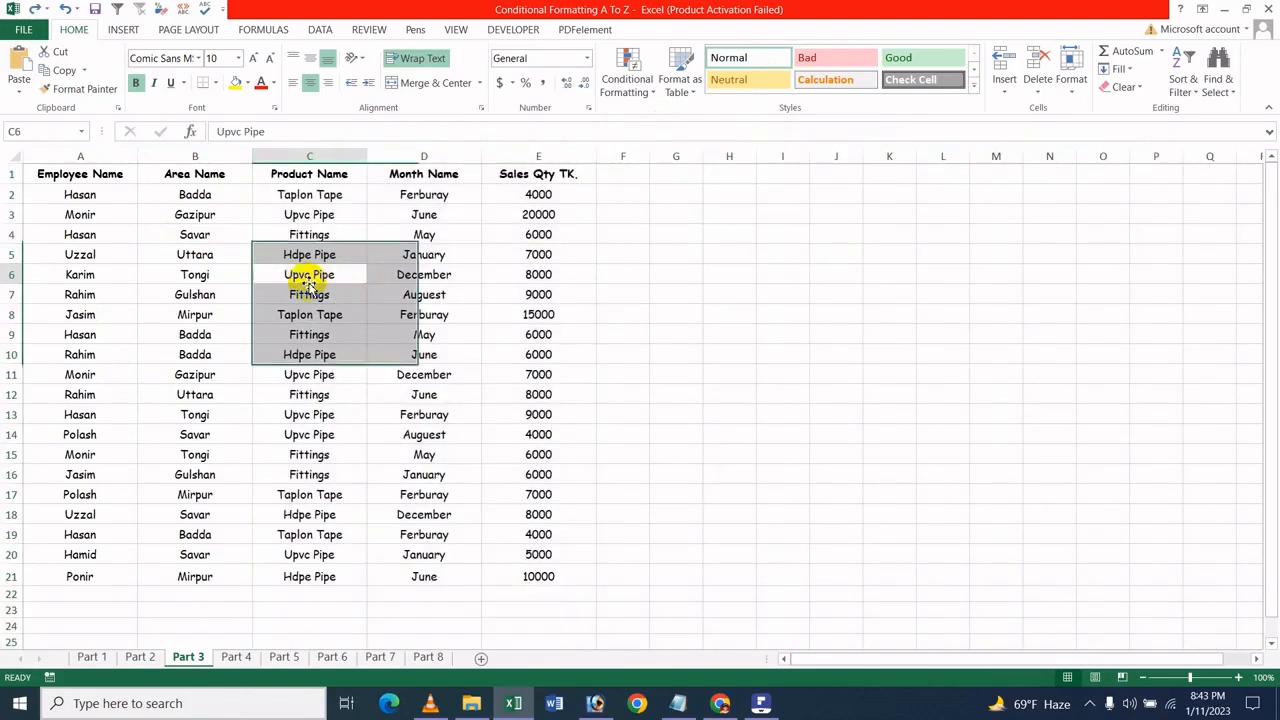
# Try a taller shared height on rows 9 to 12 and on rows 1 to 21, and undo the changes
pyautogui.moveTo(15, 334); pyautogui.dragTo(5, 447)
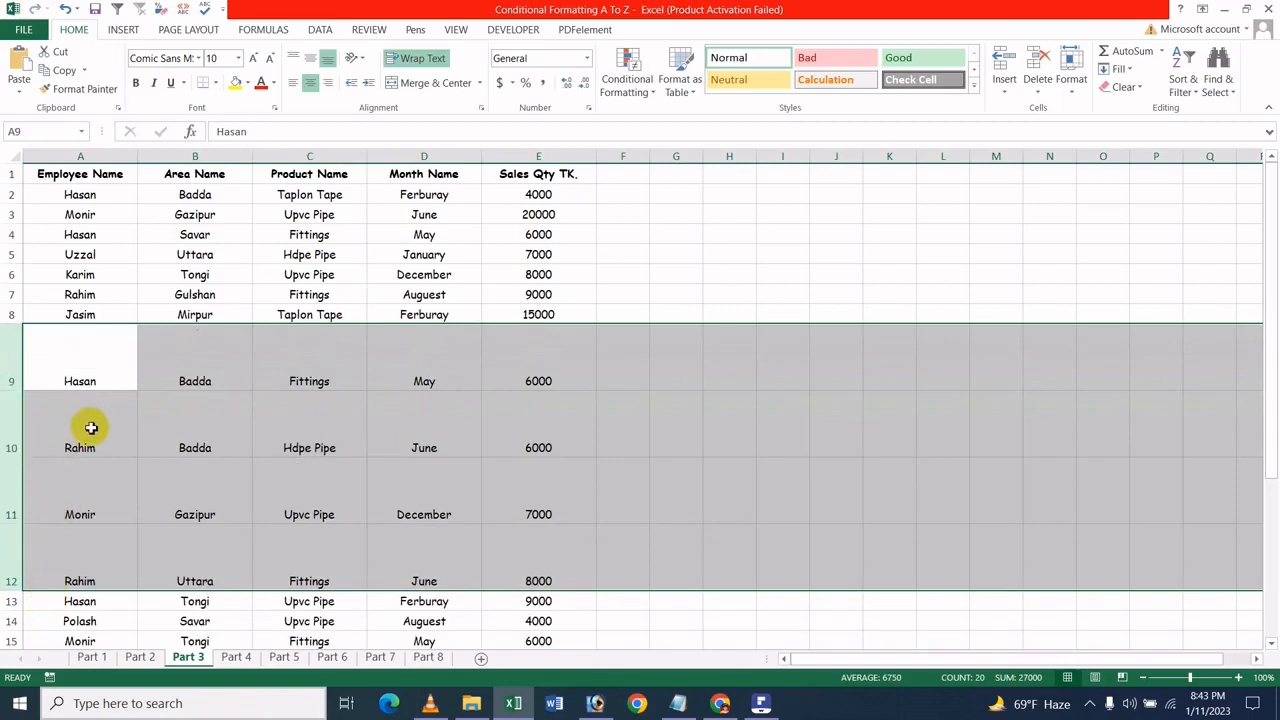
pyautogui.hotkey('ctrl', 'z')
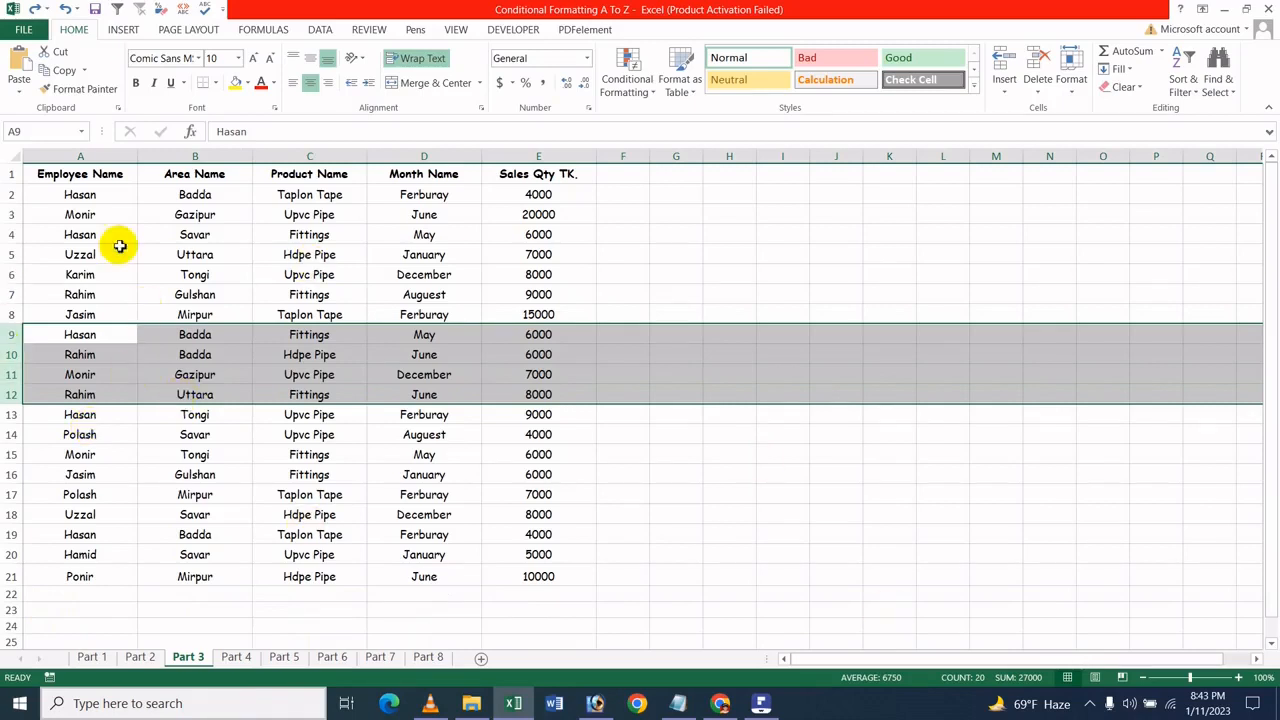
pyautogui.moveTo(11, 172); pyautogui.dragTo(9, 600)
pyautogui.scroll(-4, 94, 551)
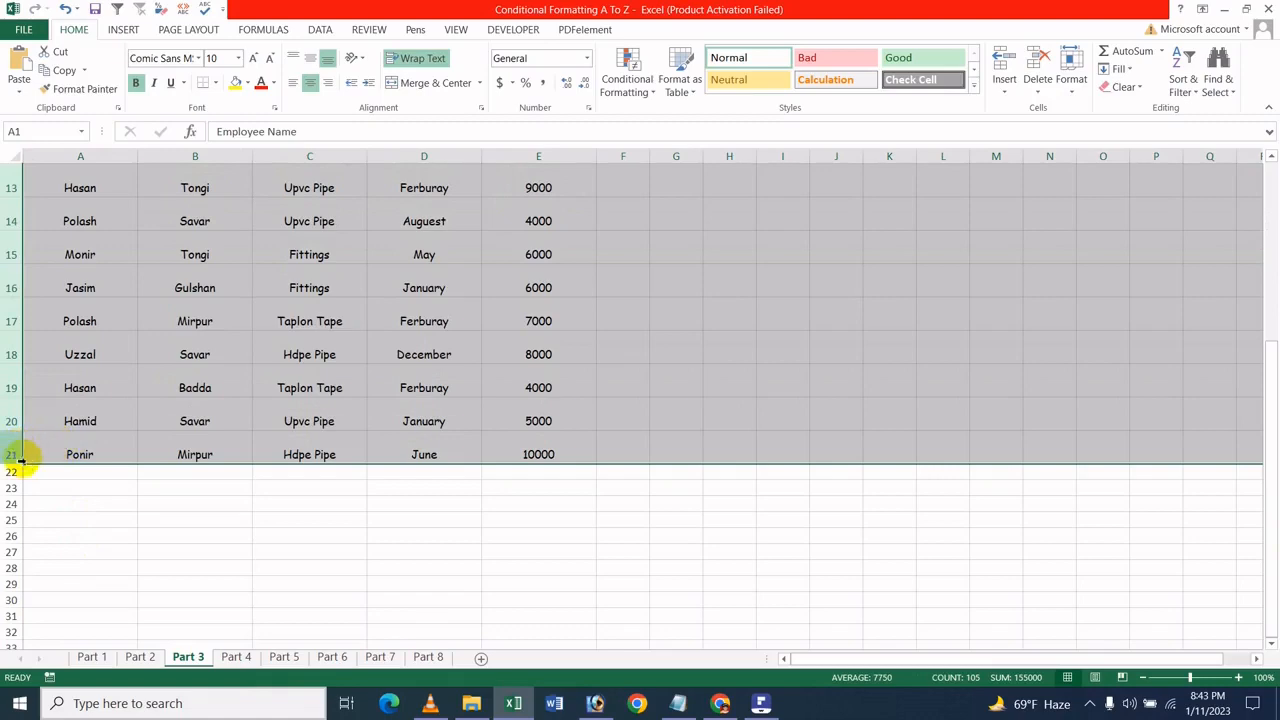
pyautogui.moveTo(14, 460); pyautogui.dragTo(13, 455)
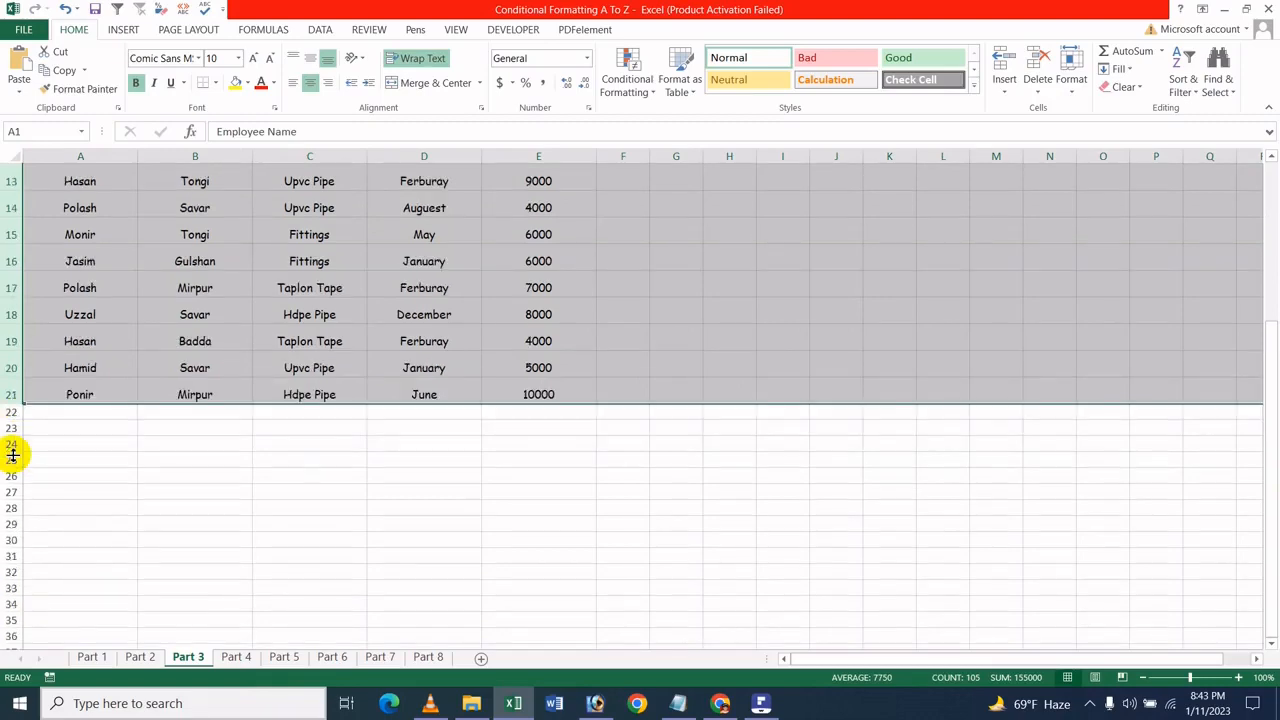
pyautogui.scroll(4, 94, 452)
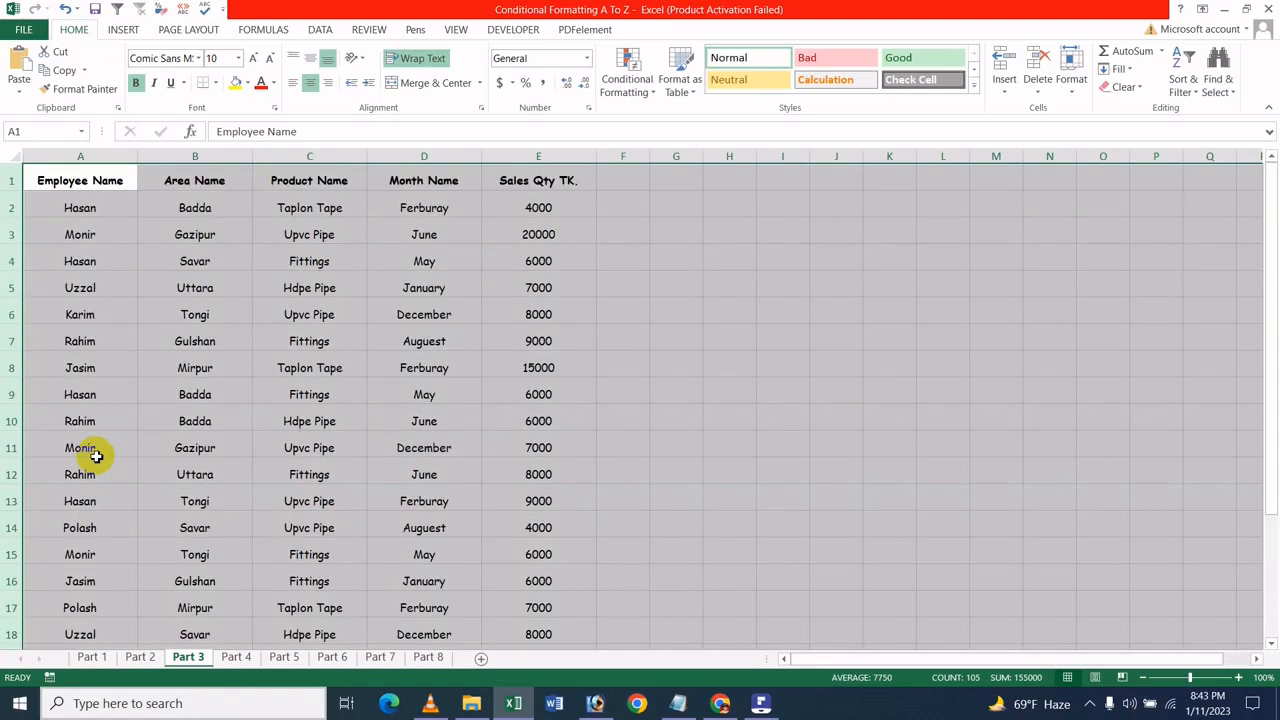
pyautogui.click(329, 394)
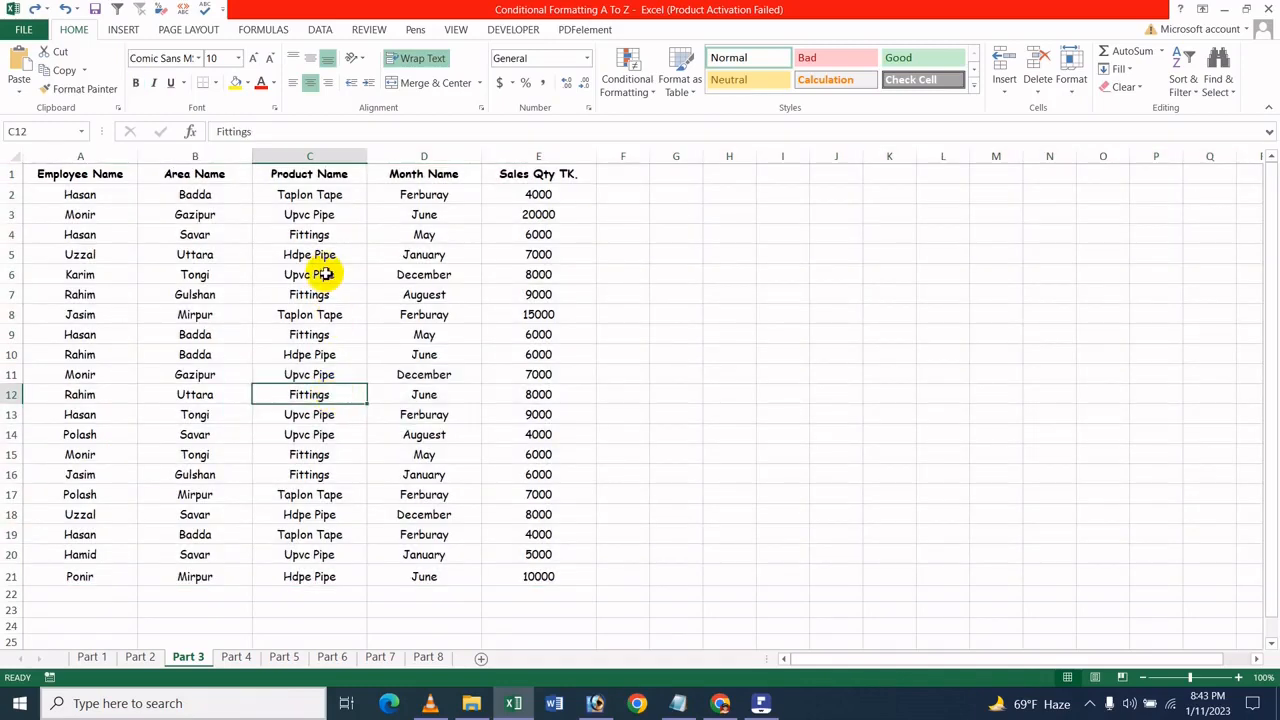
pyautogui.click(424, 377)
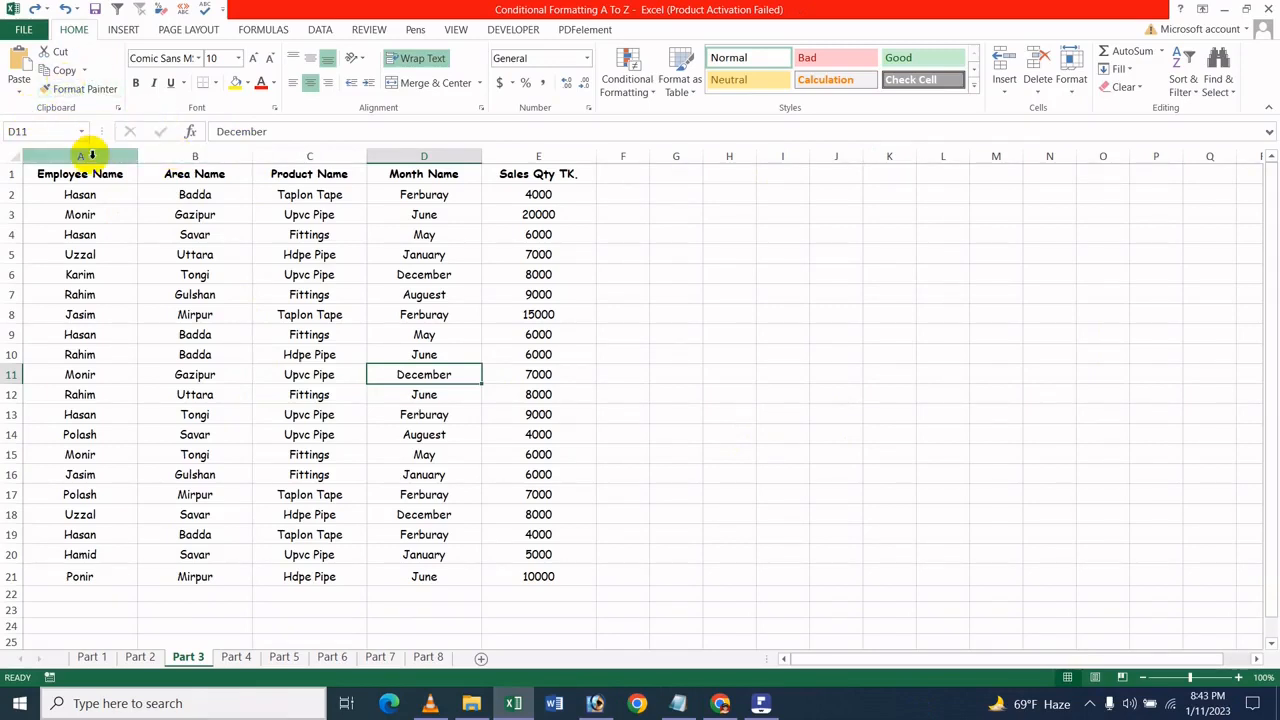
pyautogui.moveTo(92, 156); pyautogui.dragTo(494, 197)
pyautogui.click(321, 251)
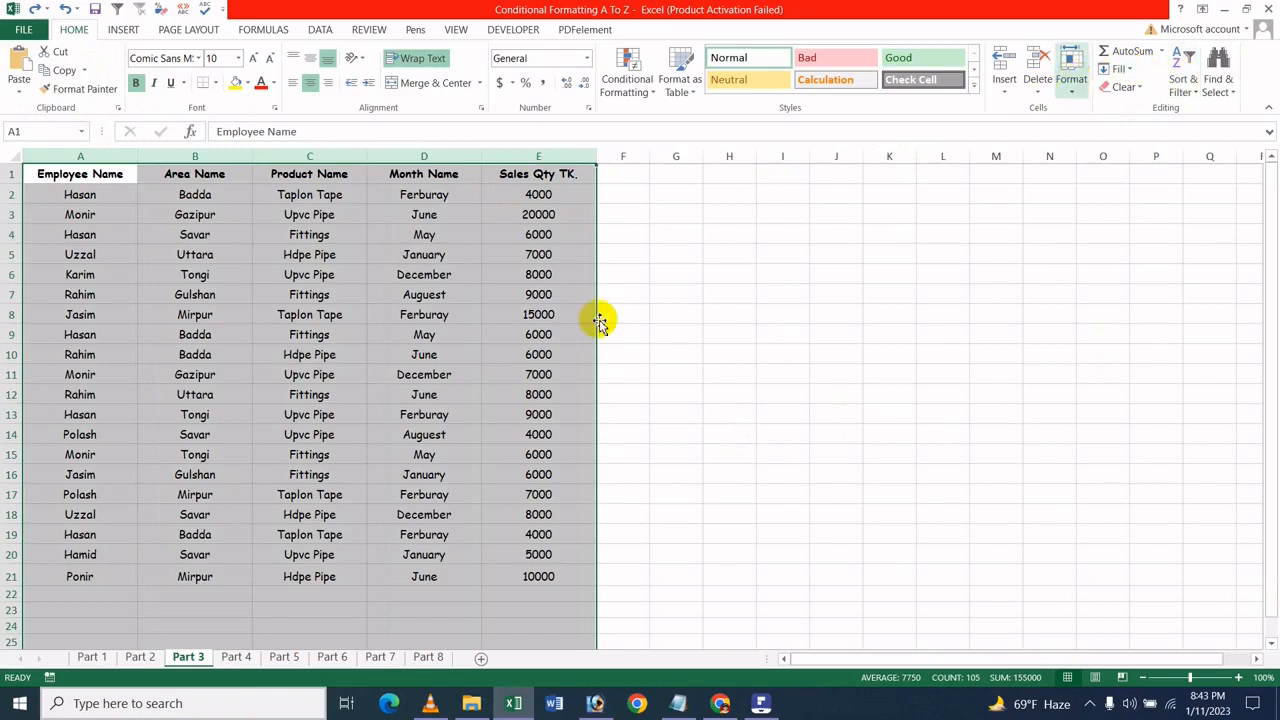
pyautogui.click(465, 320)
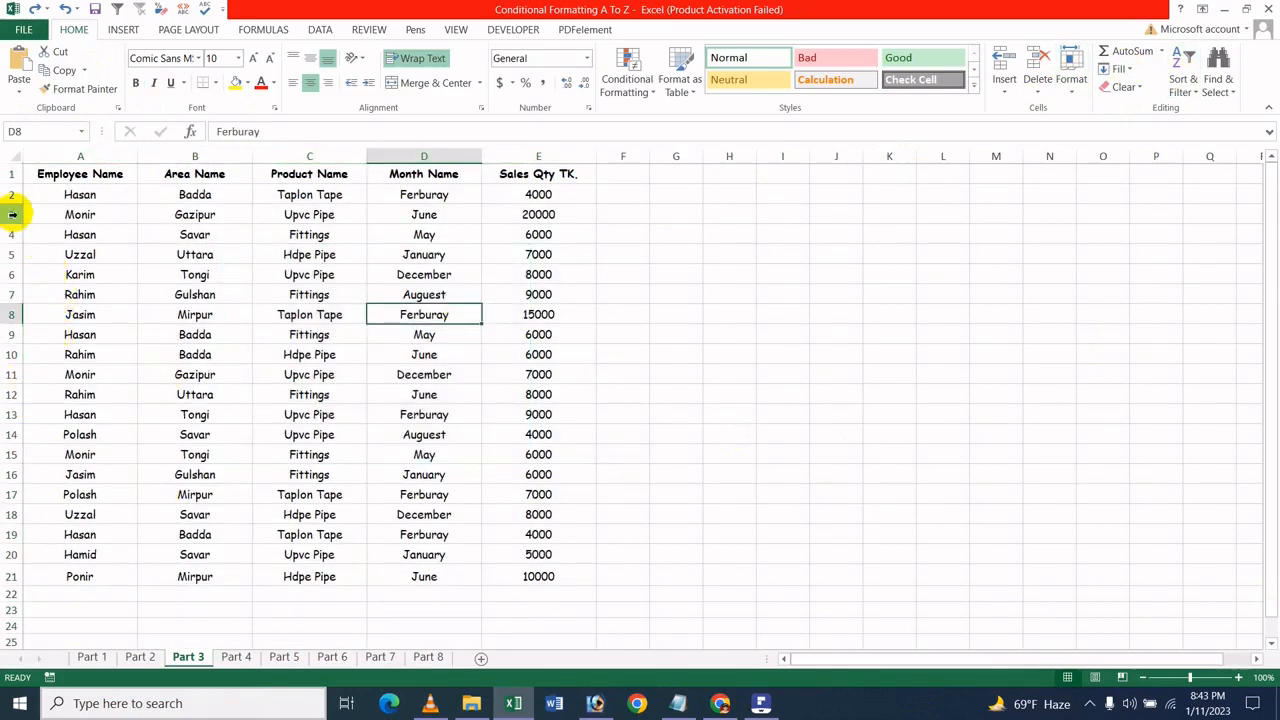
pyautogui.moveTo(11, 236); pyautogui.dragTo(14, 334)
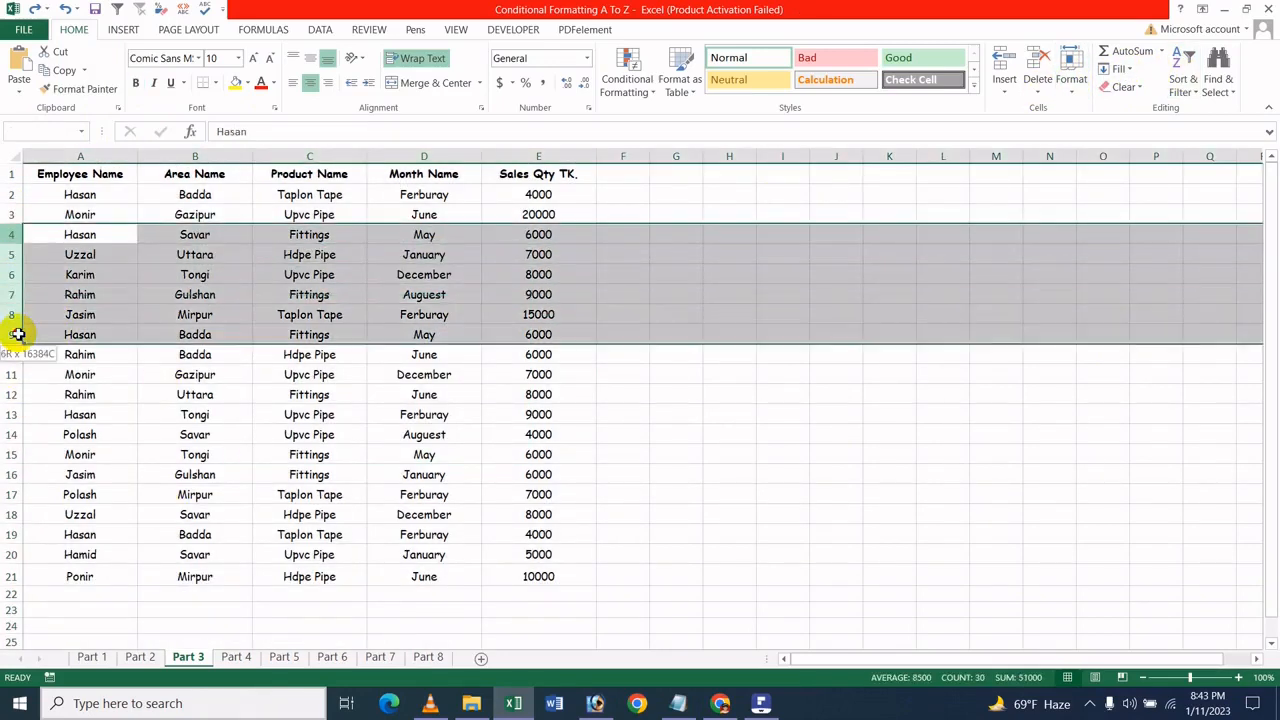
pyautogui.moveTo(11, 175); pyautogui.dragTo(6, 572)
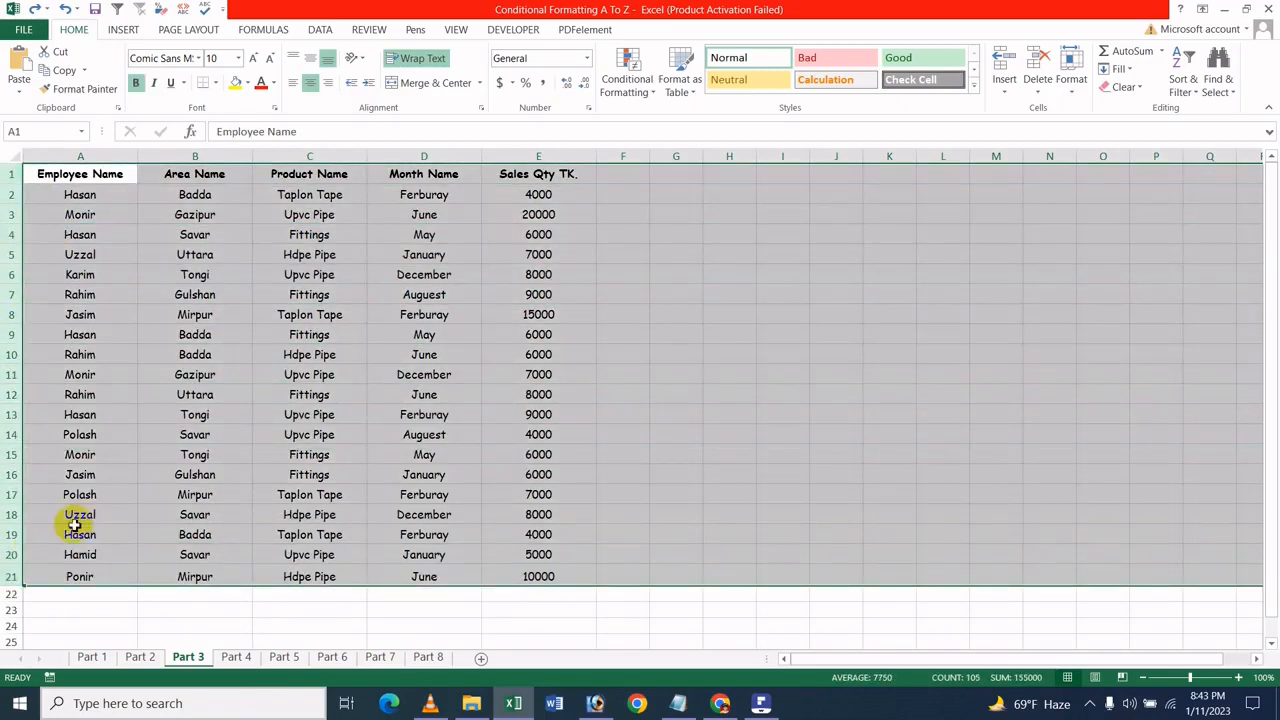
pyautogui.click(186, 455)
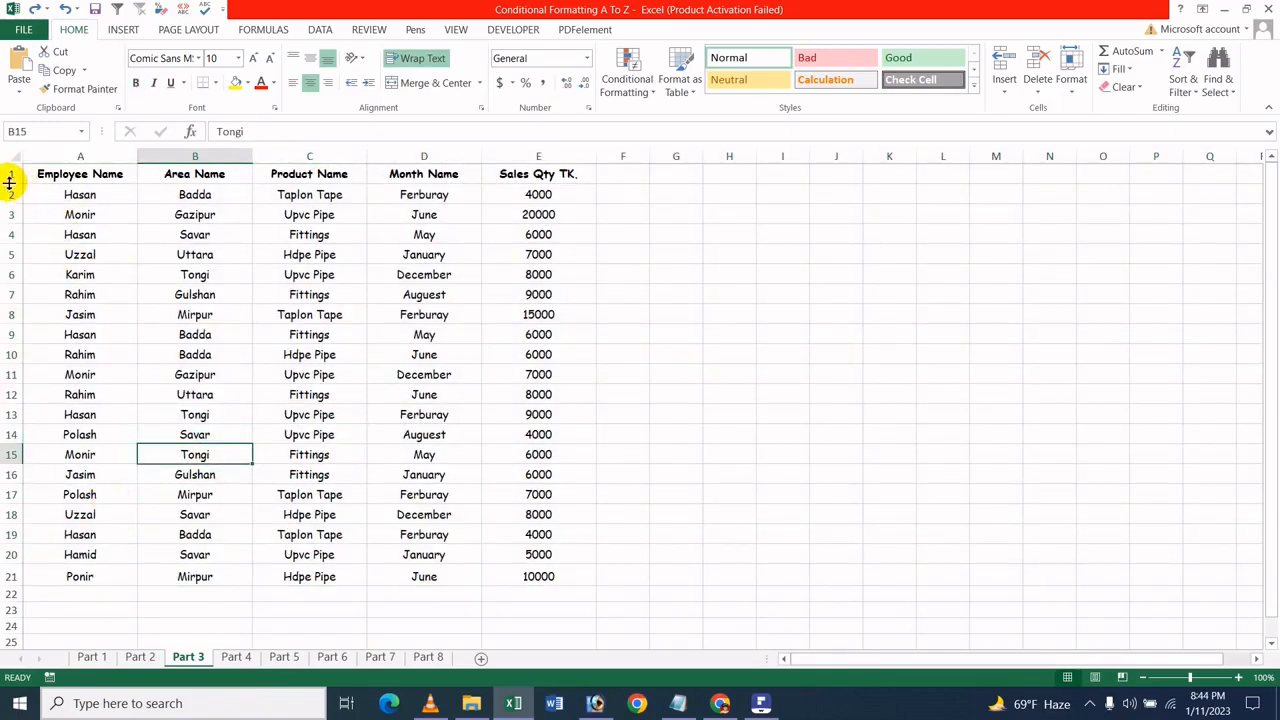
# Check the height of row 1 and set the row height of rows 1 to 21 to 22
pyautogui.moveTo(9, 183); pyautogui.dragTo(9, 183)
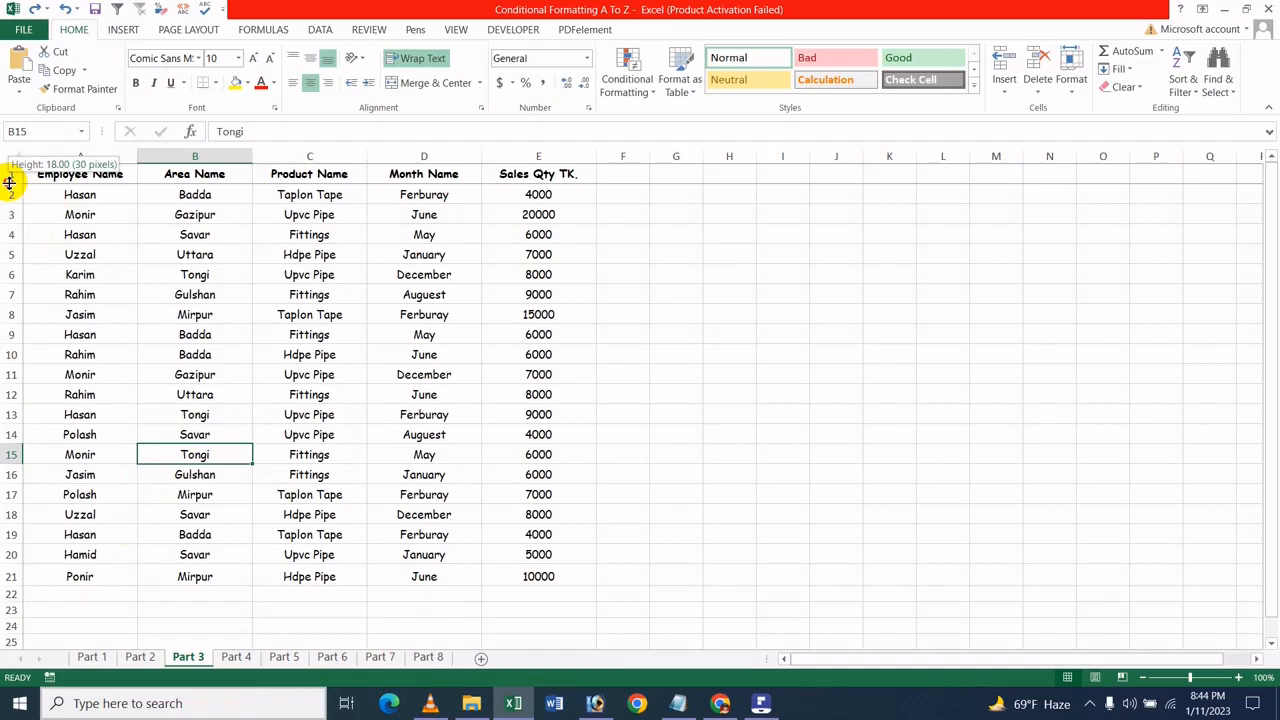
pyautogui.moveTo(9, 183); pyautogui.dragTo(14, 221)
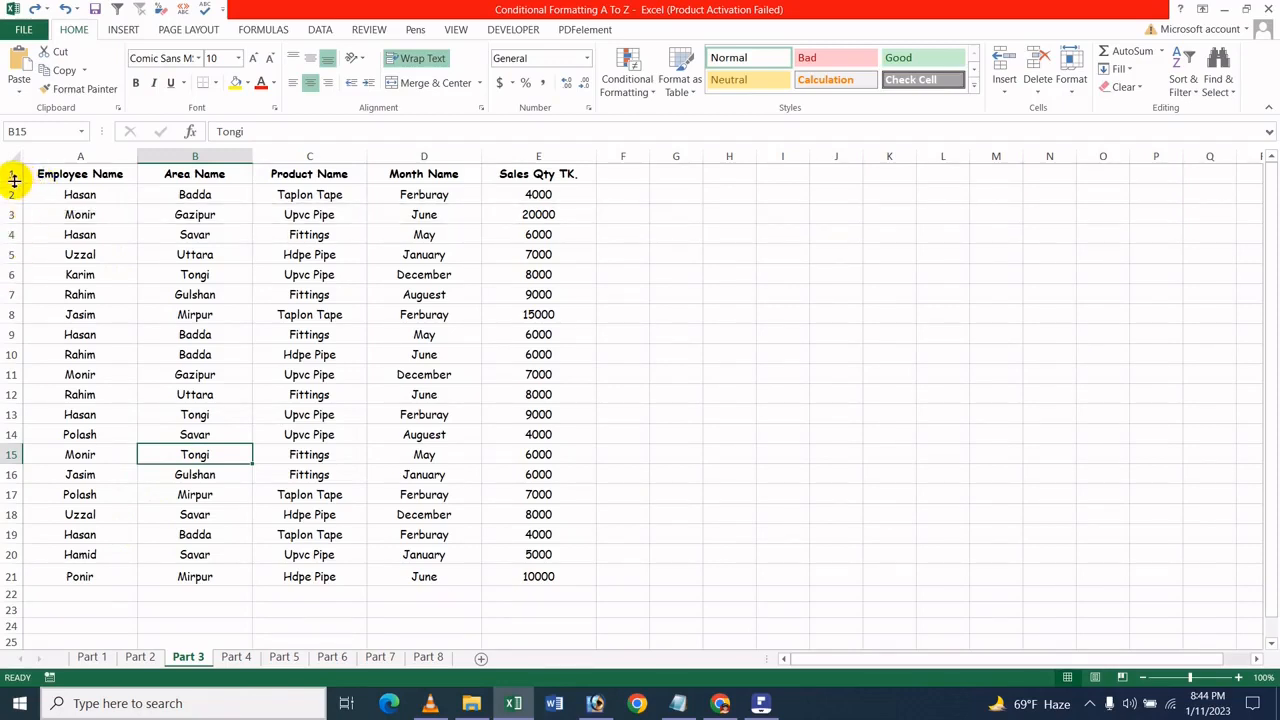
pyautogui.moveTo(14, 178); pyautogui.dragTo(134, 583)
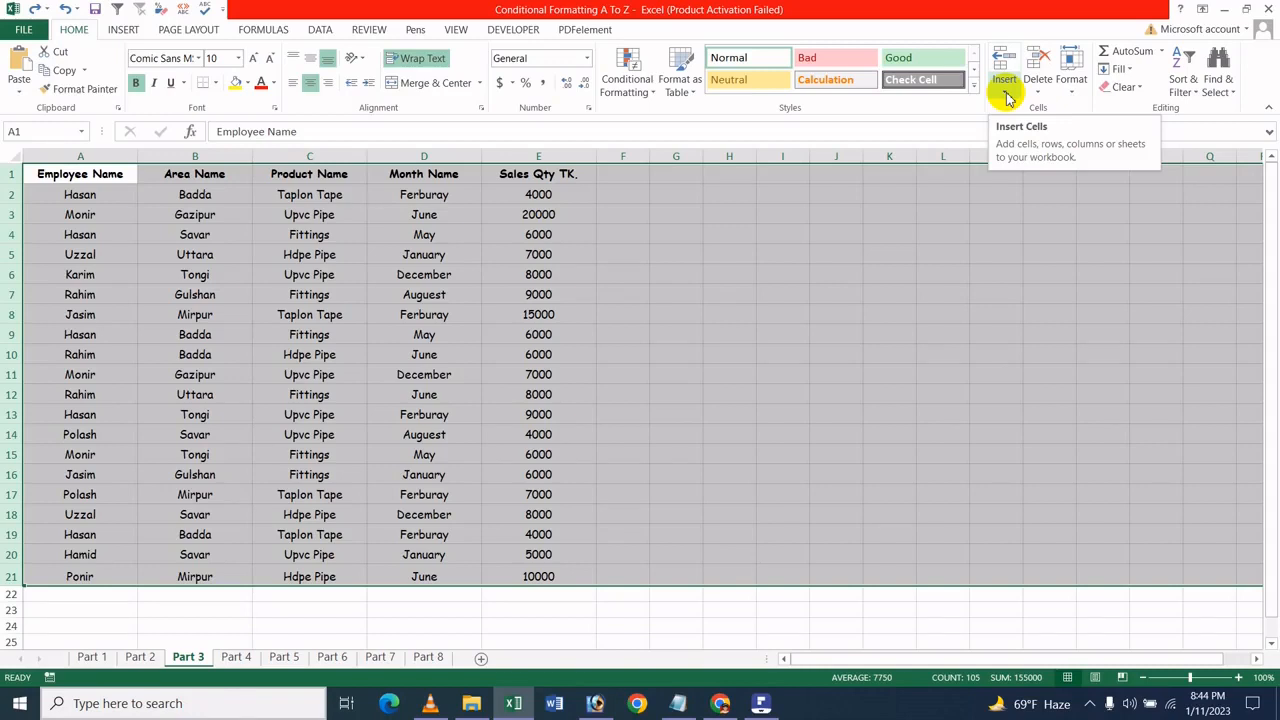
pyautogui.click(1078, 92)
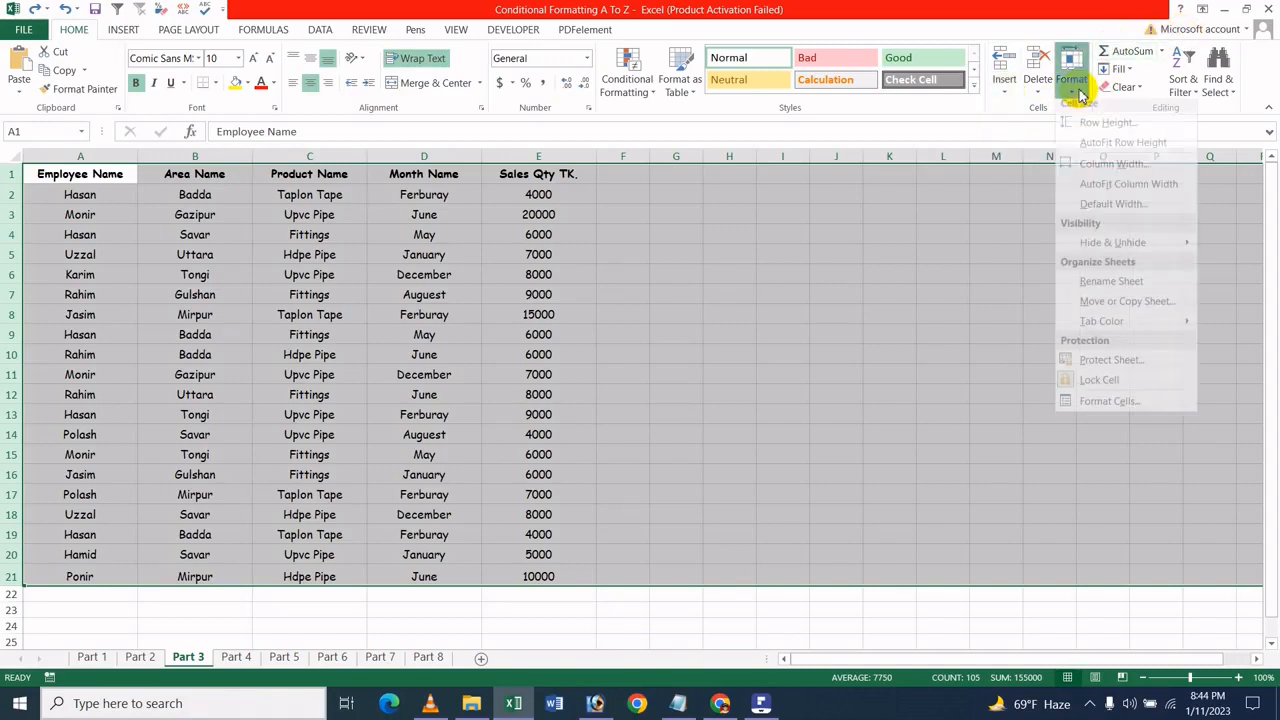
pyautogui.click(1091, 126)
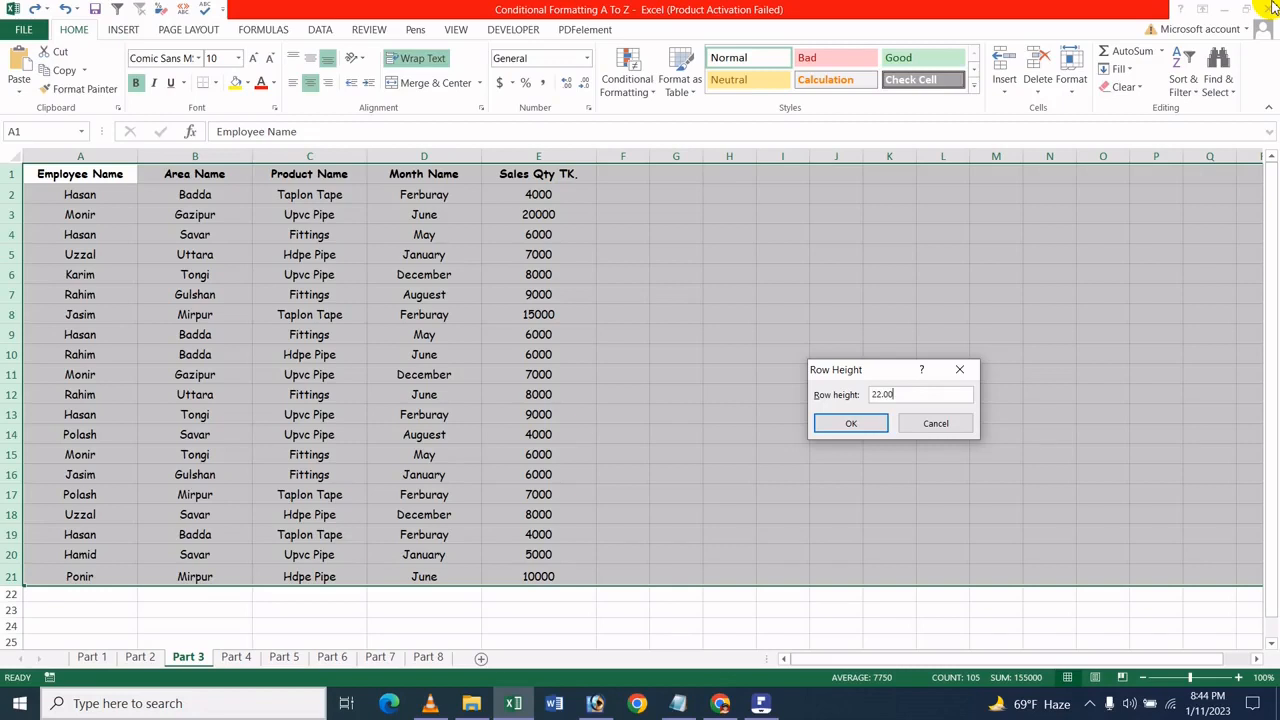
pyautogui.press('Return')
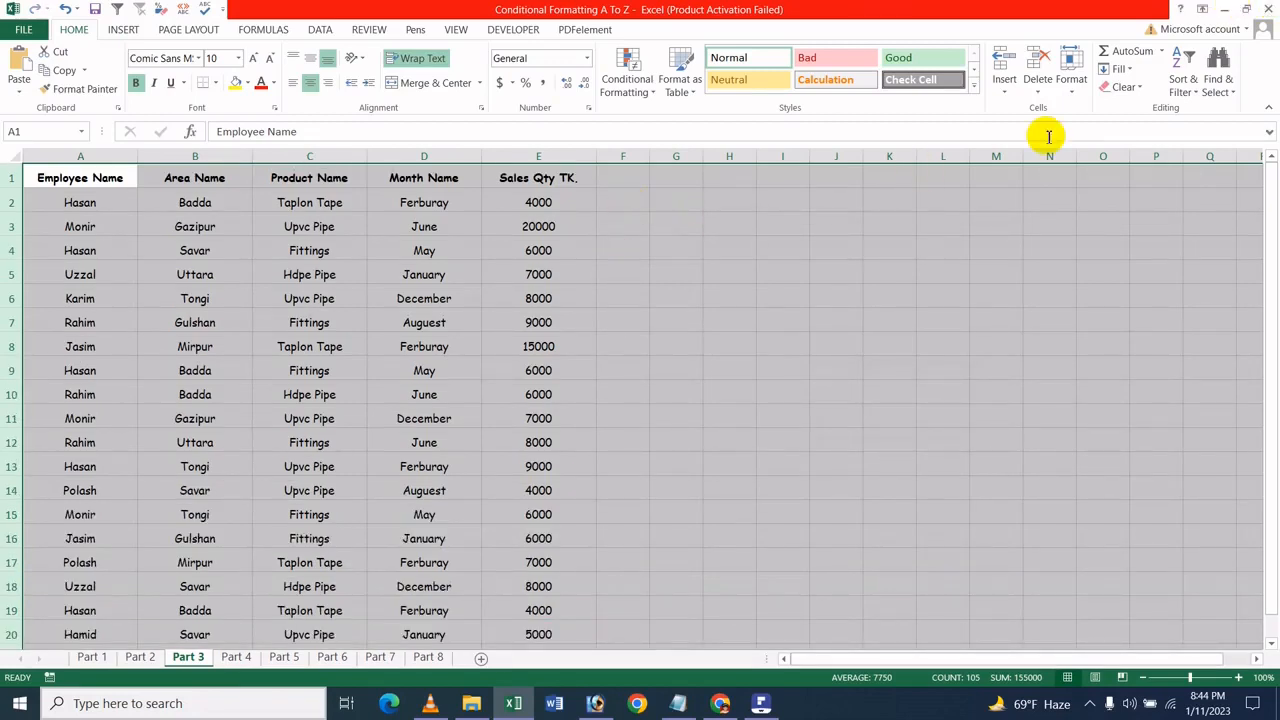
# Try a row height of 28.11 on rows 1 to 21, and undo the row height changes
pyautogui.click(1069, 80)
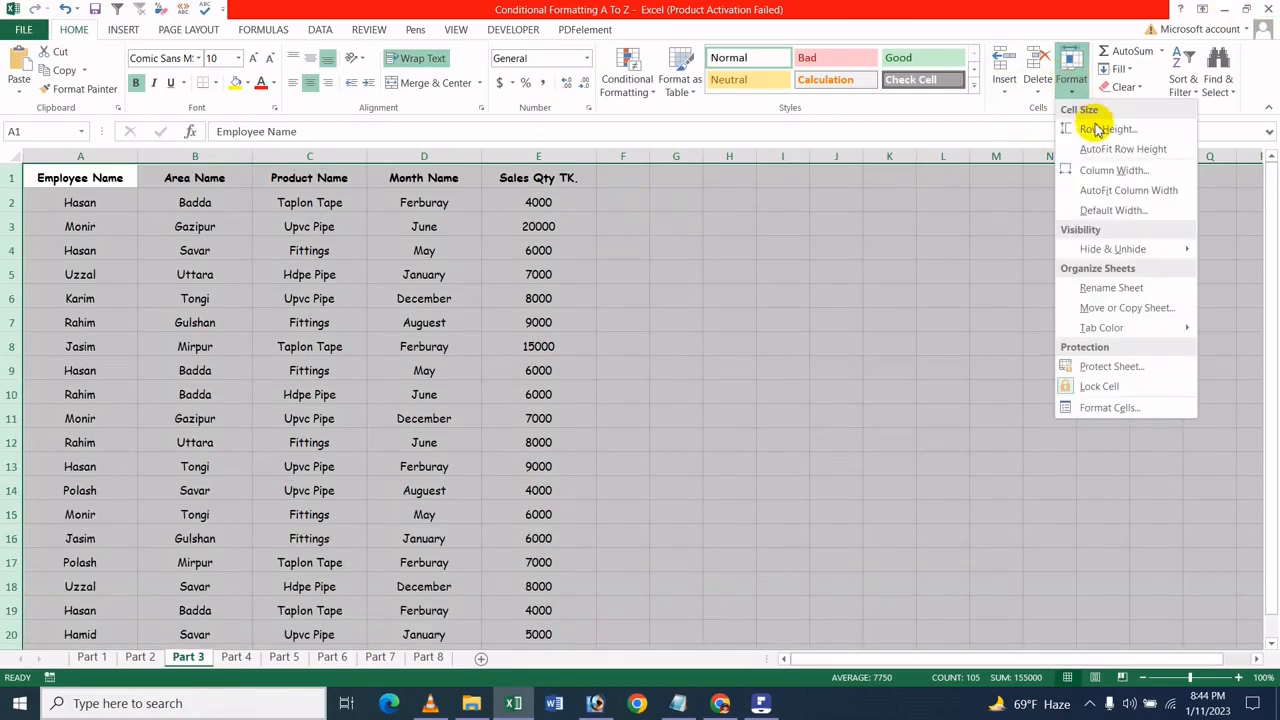
pyautogui.click(1117, 131)
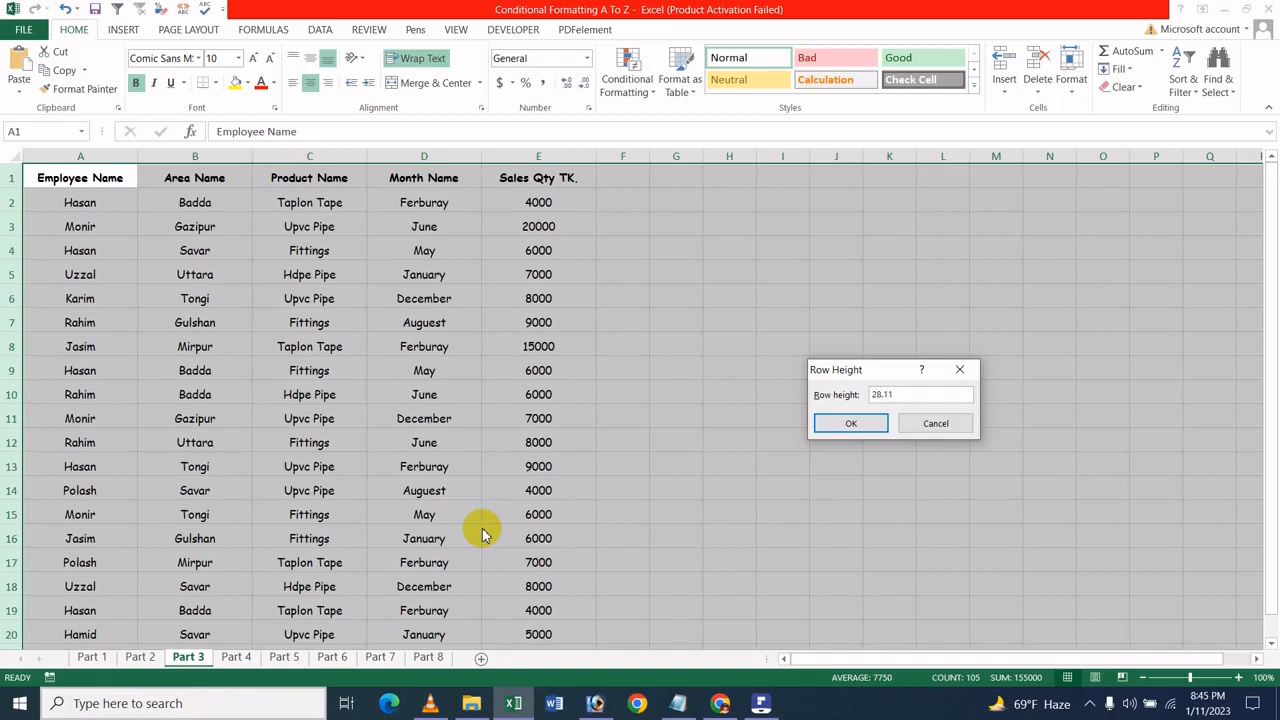
pyautogui.press('Return')
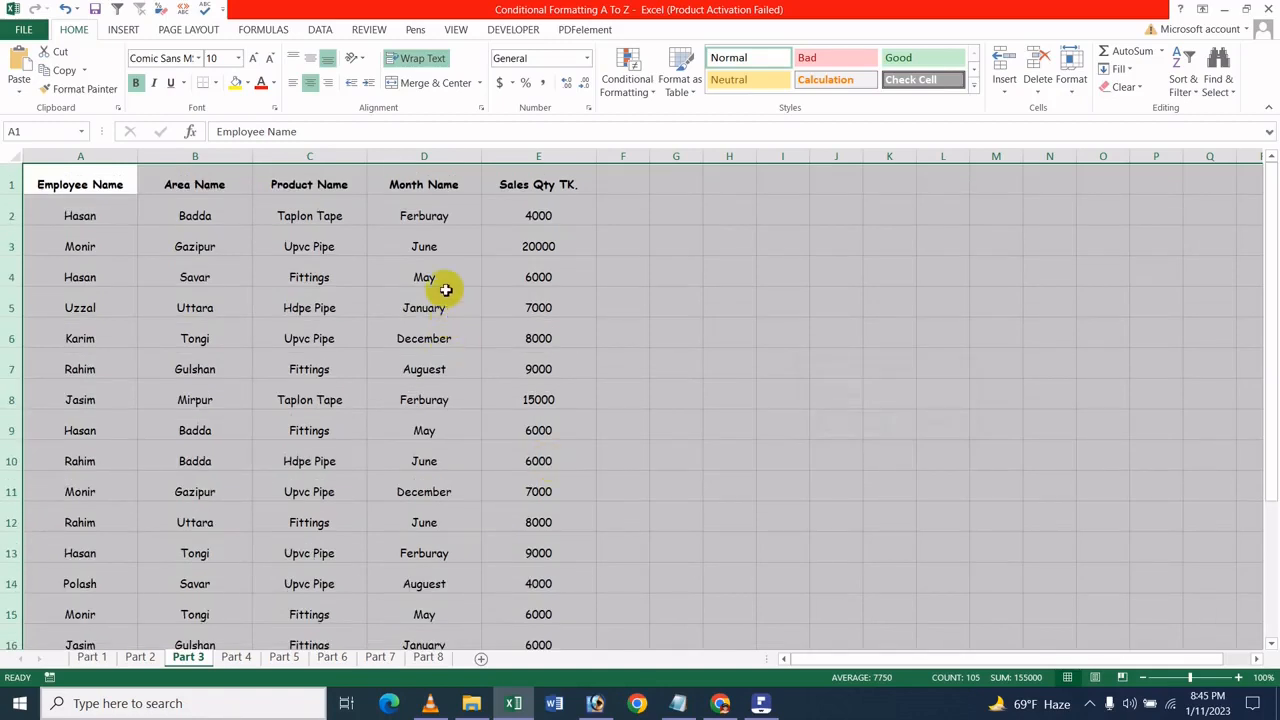
pyautogui.click(1072, 80)
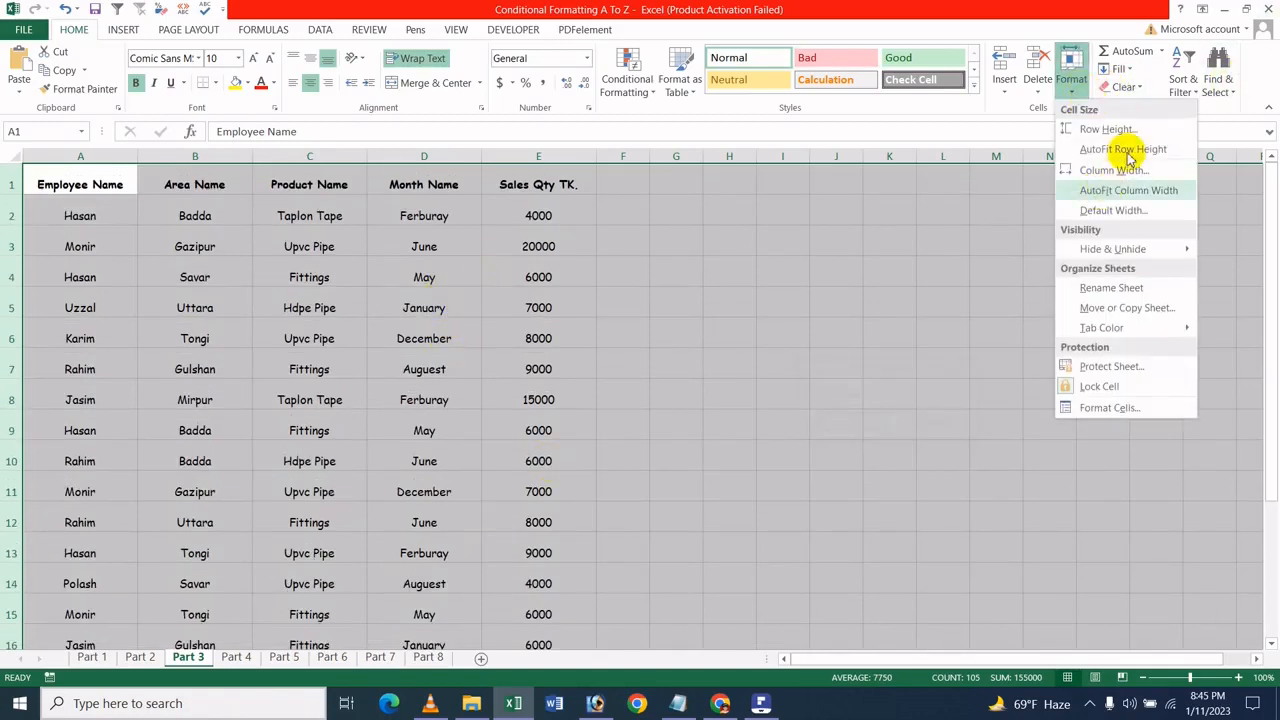
pyautogui.click(1088, 128)
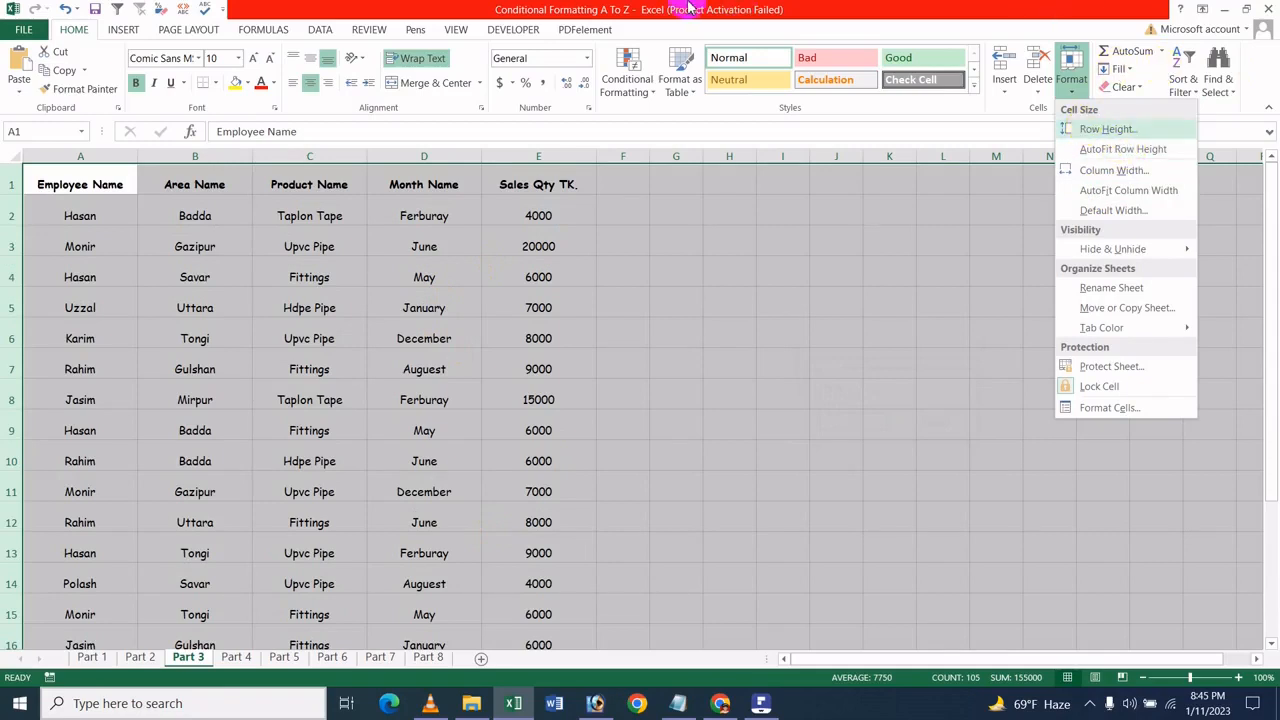
pyautogui.click(688, 8)
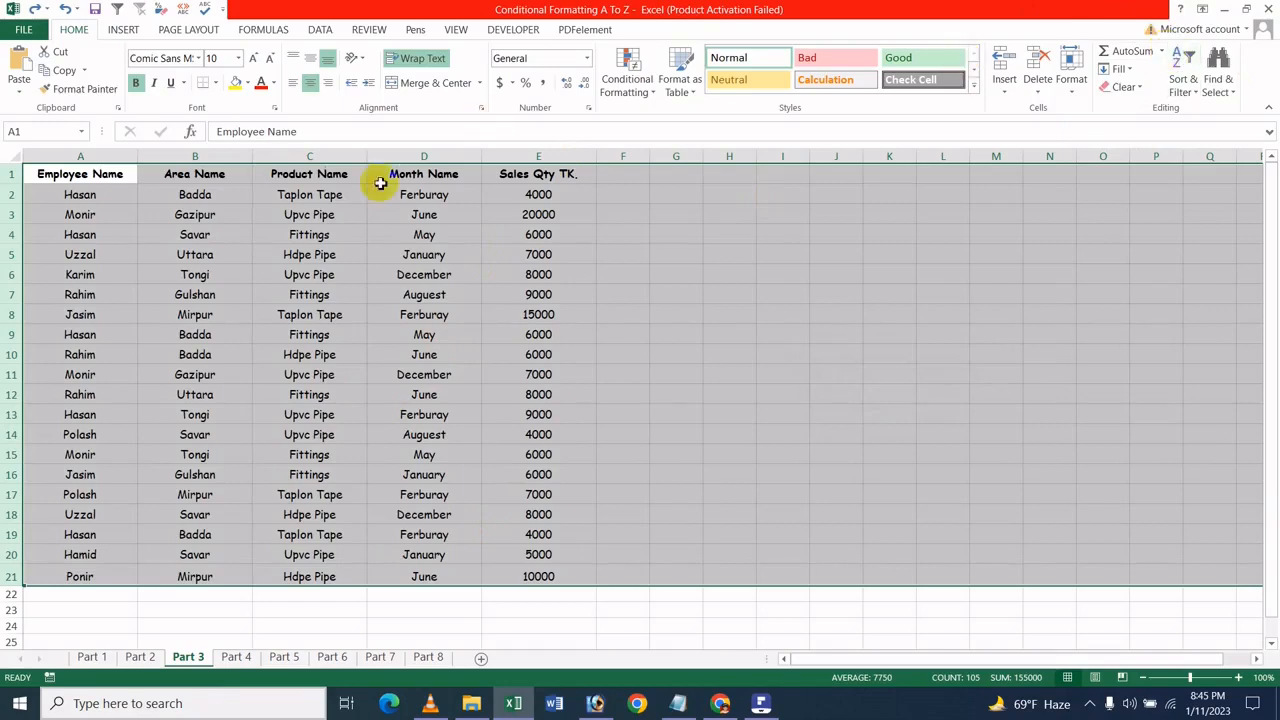
pyautogui.click(330, 314)
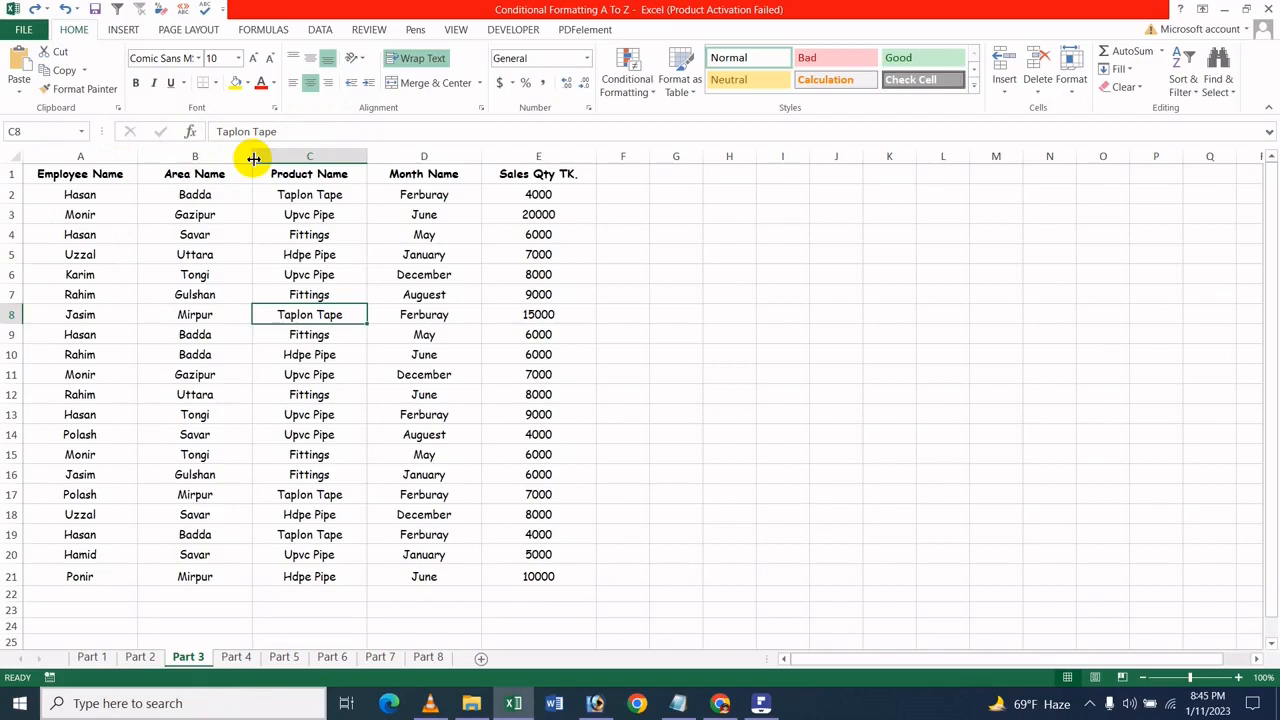
# Check the current widths of columns B, C and D at their header borders
pyautogui.moveTo(254, 159); pyautogui.dragTo(254, 159)
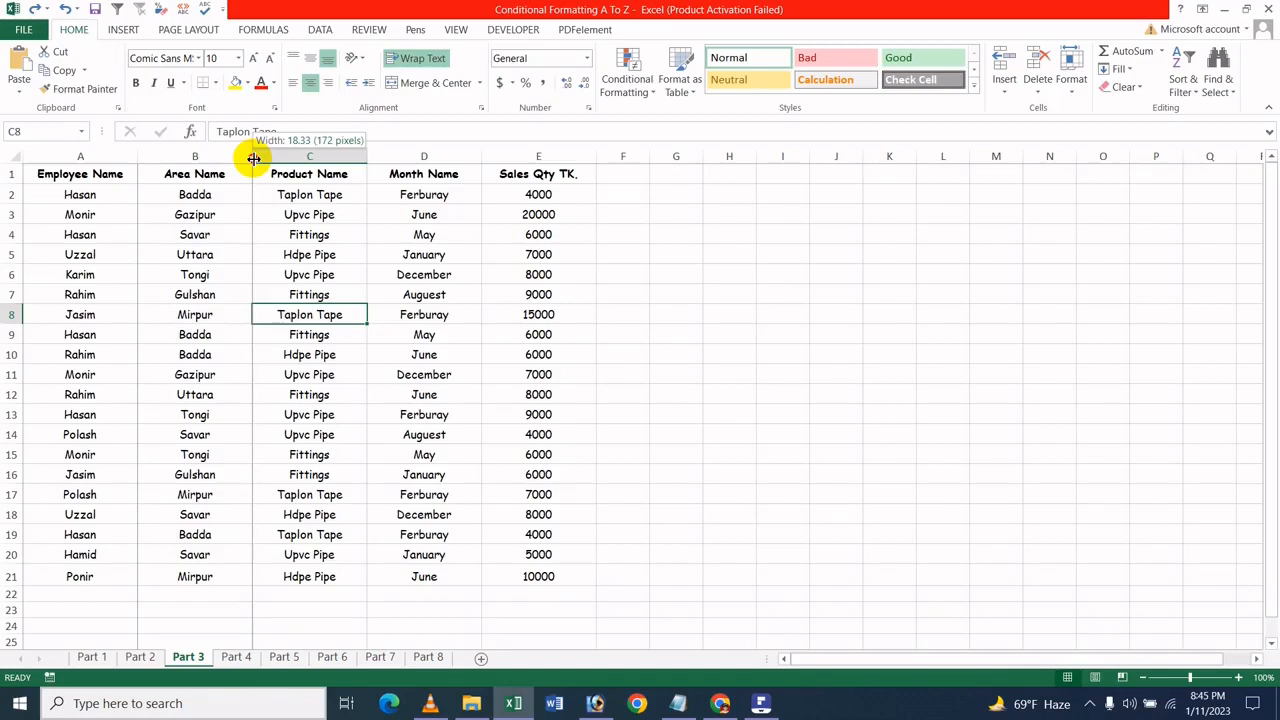
pyautogui.moveTo(254, 158); pyautogui.dragTo(254, 158)
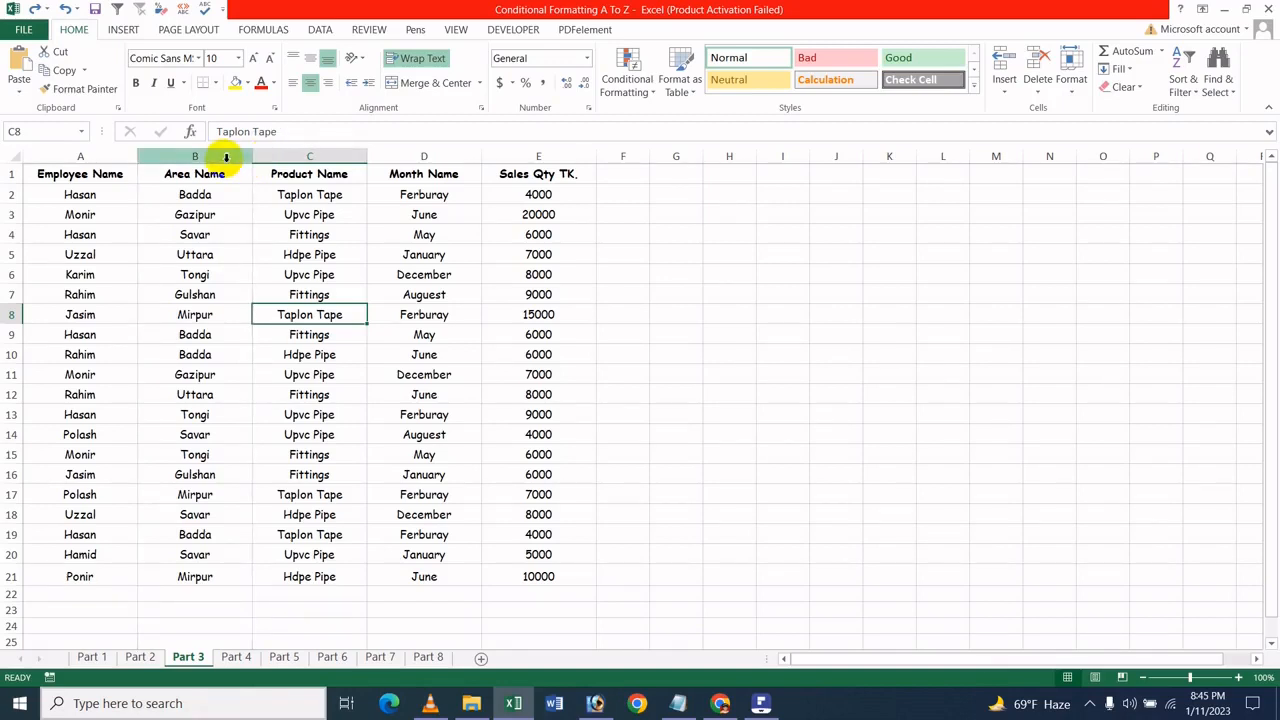
pyautogui.moveTo(368, 155); pyautogui.dragTo(368, 155)
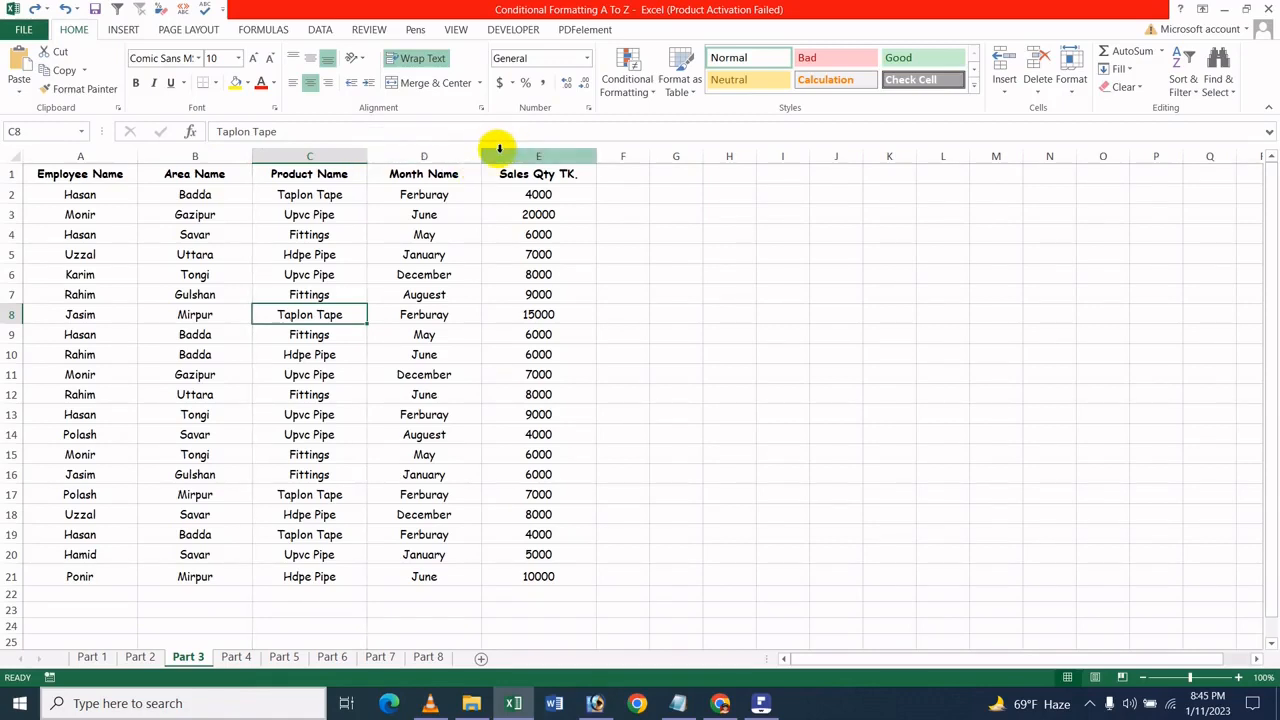
pyautogui.moveTo(484, 157); pyautogui.dragTo(484, 157)
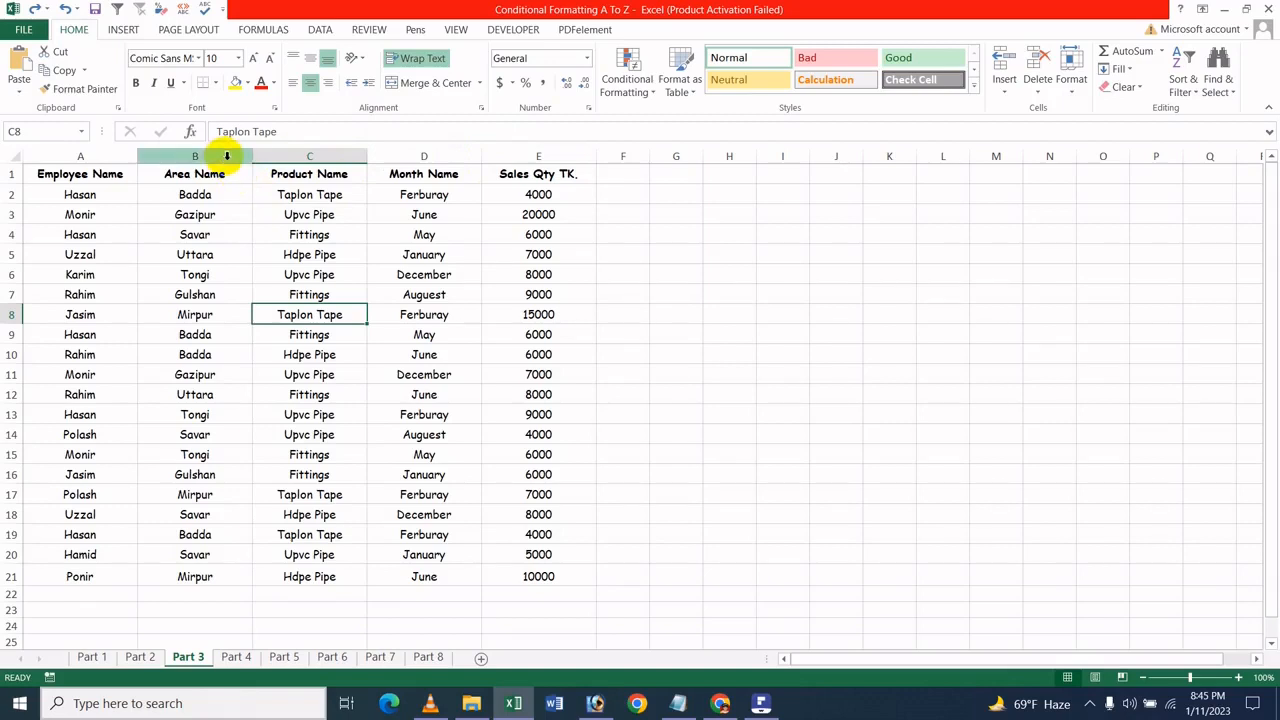
# Select columns A to E and set their column width to 25.33
pyautogui.moveTo(100, 156); pyautogui.dragTo(522, 314)
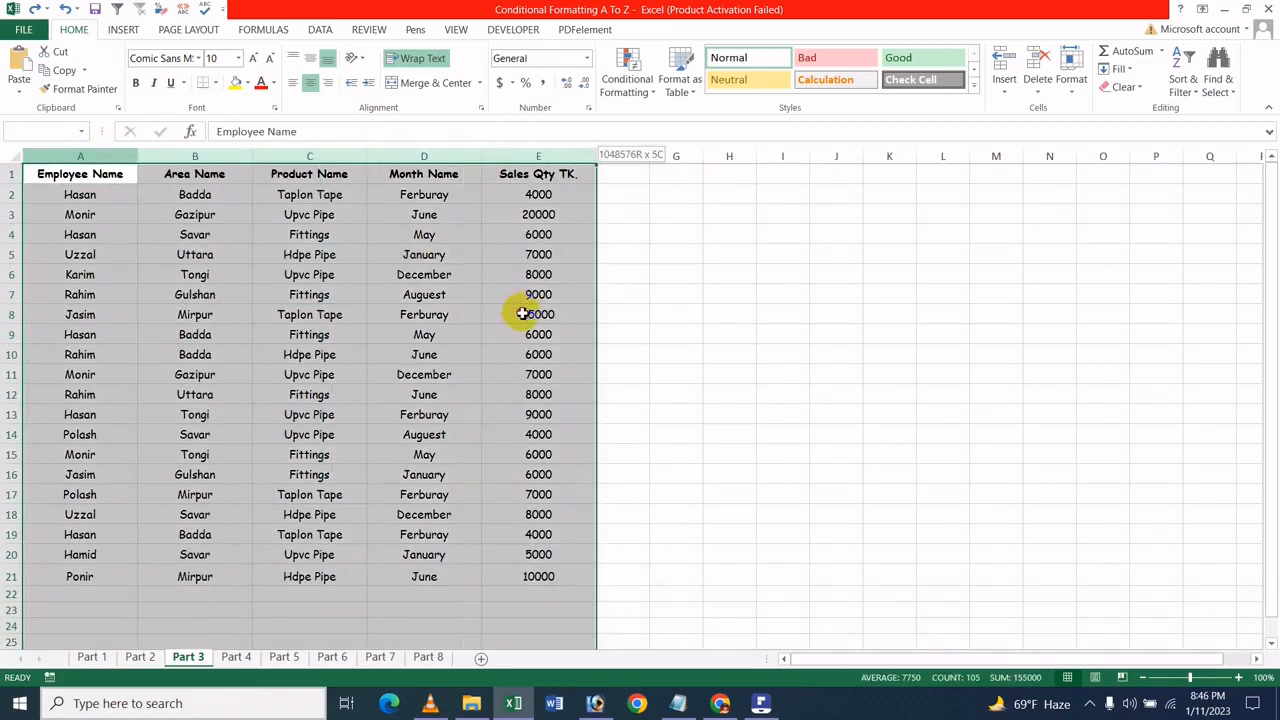
pyautogui.click(1072, 88)
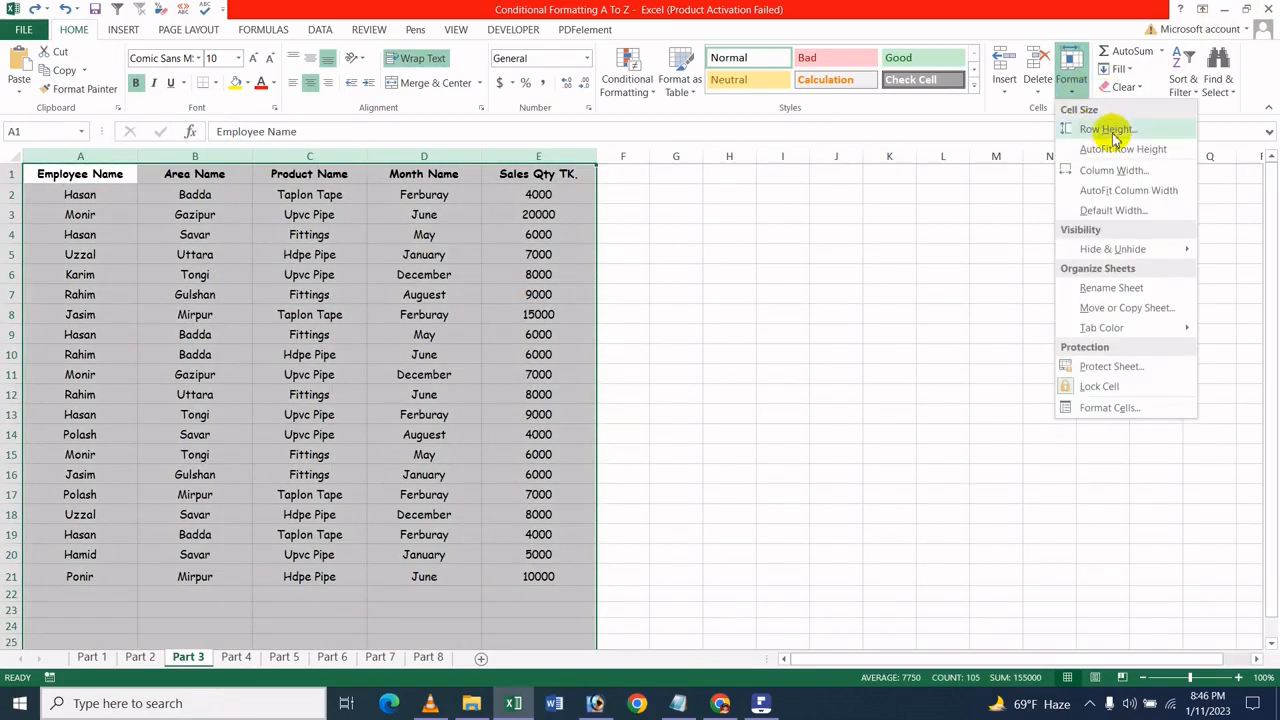
pyautogui.click(1120, 172)
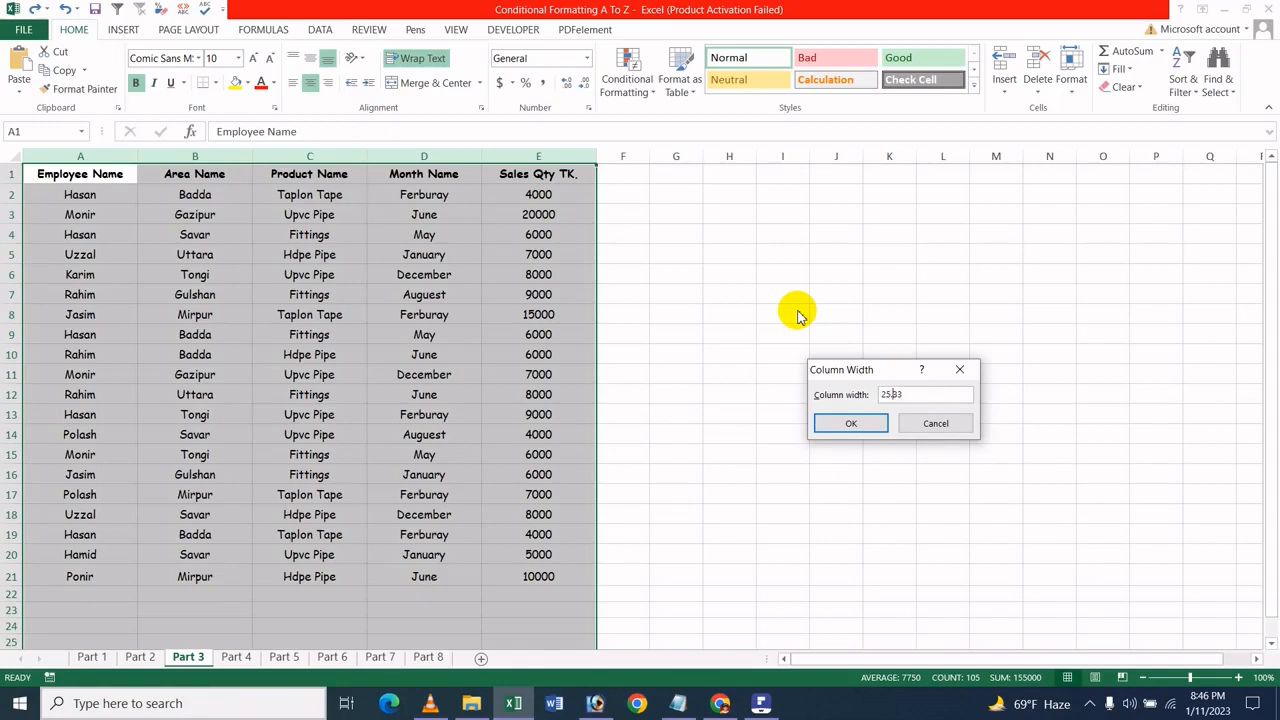
pyautogui.click(836, 423)
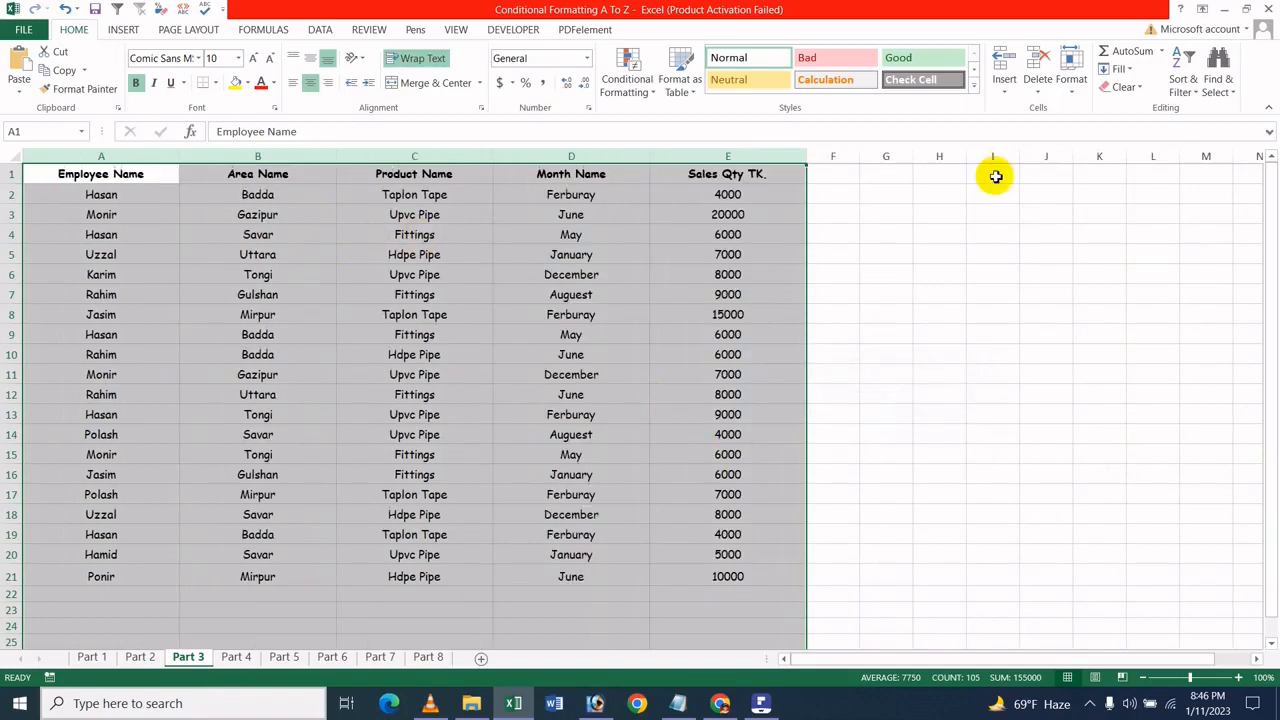
# Try a column width of 15.3 on columns A to E, and undo both exact width changes
pyautogui.click(1015, 92)
pyautogui.click(1073, 97)
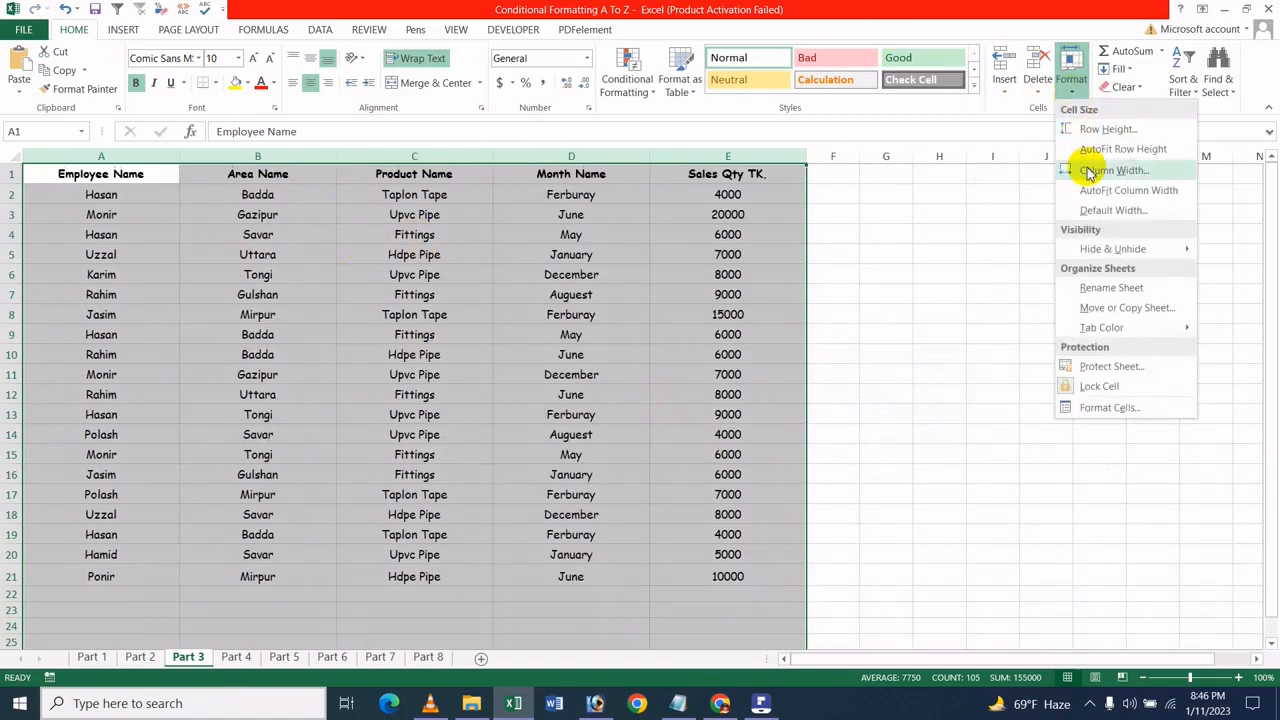
pyautogui.click(1086, 169)
pyautogui.click(893, 394)
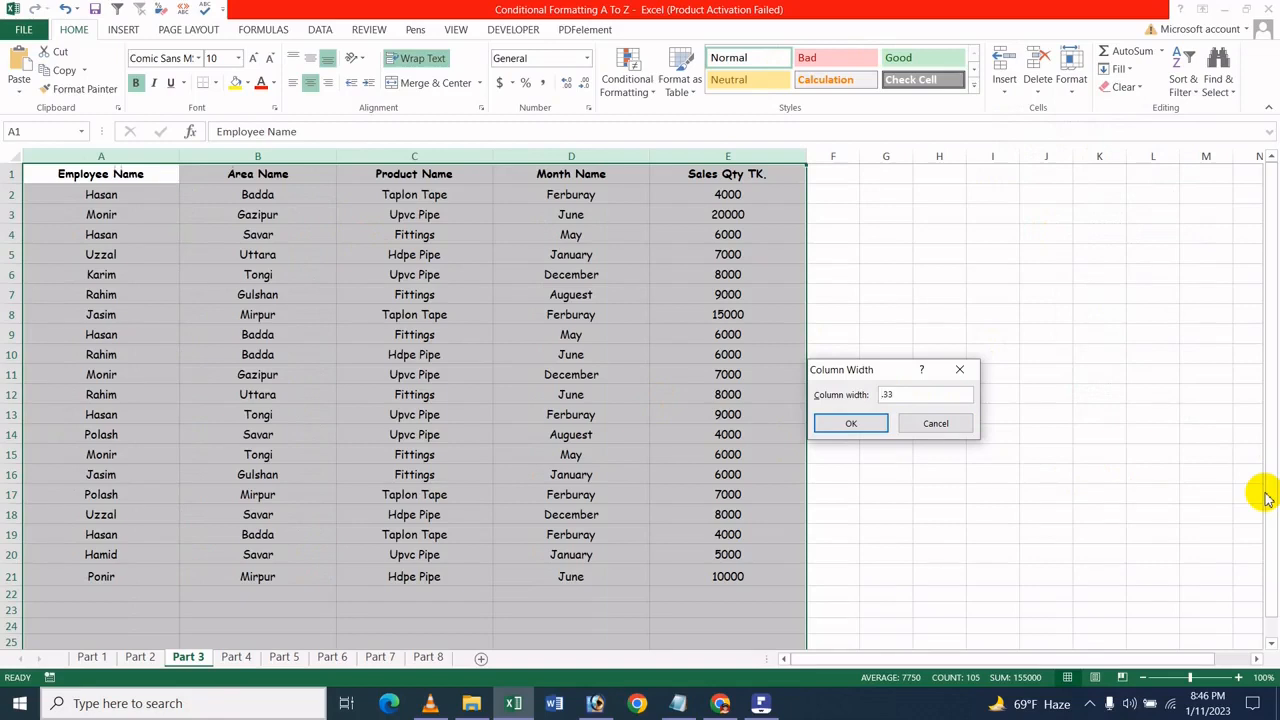
pyautogui.click(891, 394)
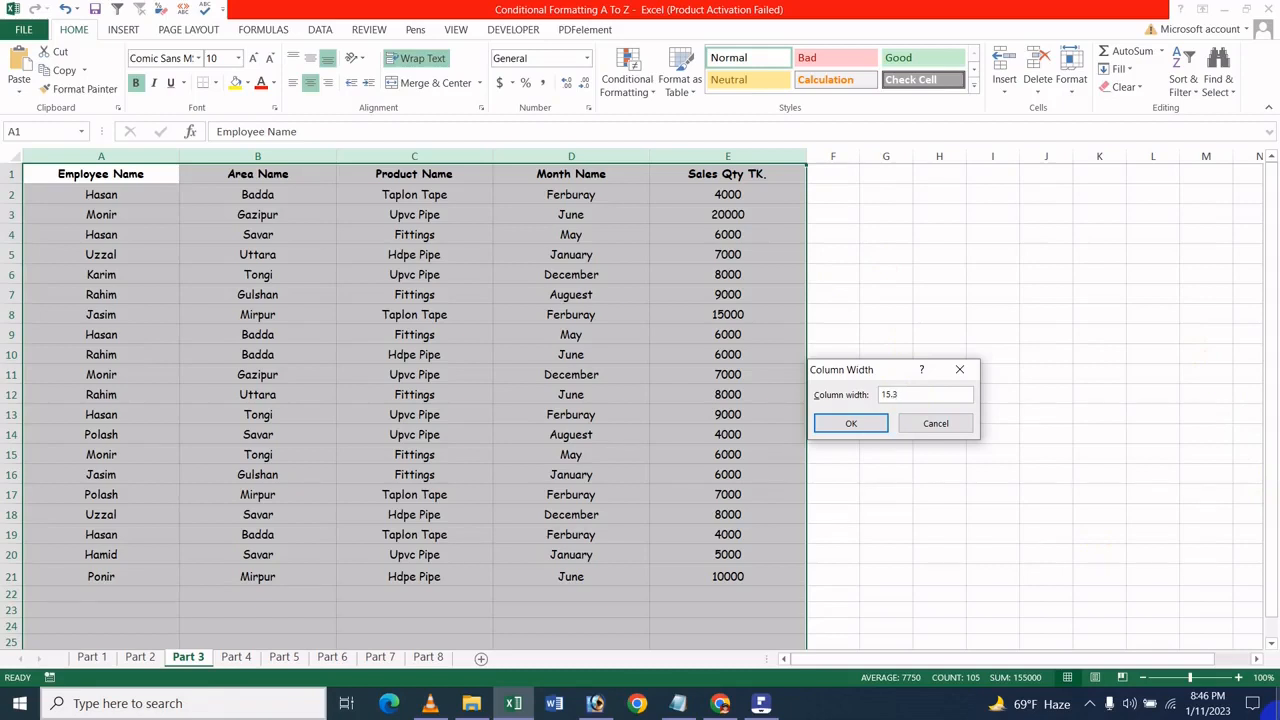
pyautogui.press('Return')
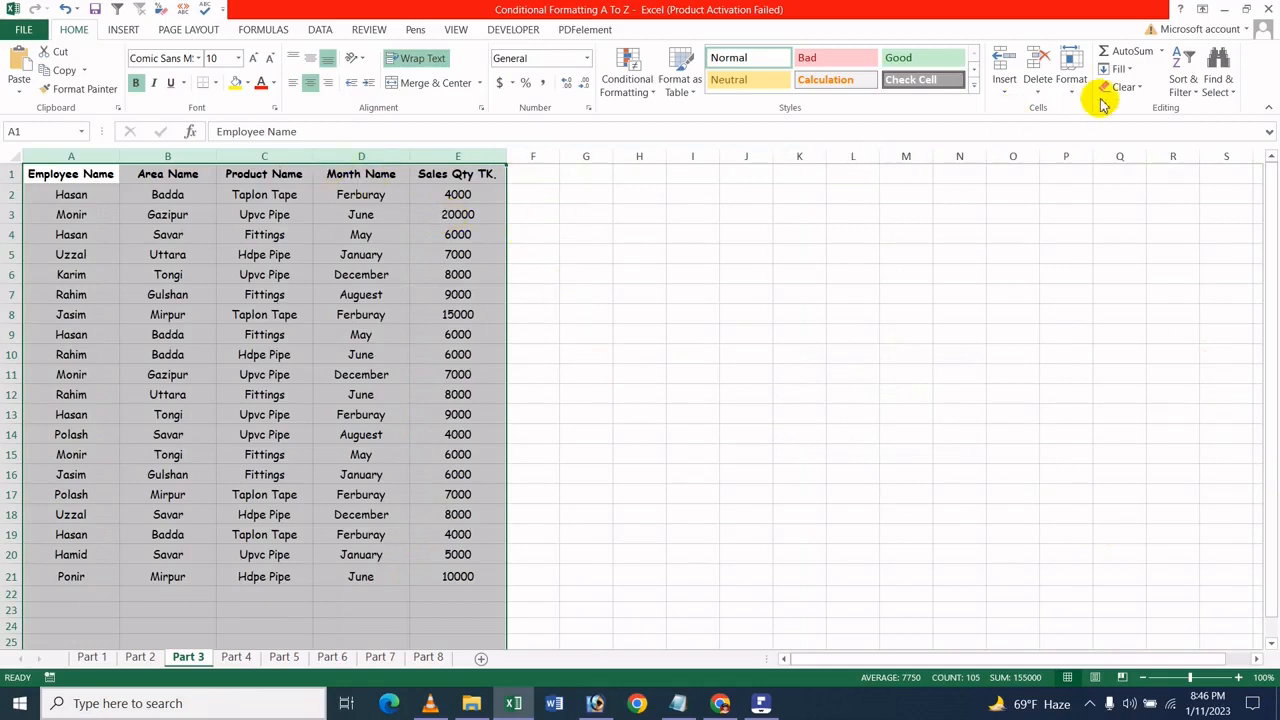
pyautogui.hotkey('ctrl', 'z')
pyautogui.hotkey('ctrl', 'z')
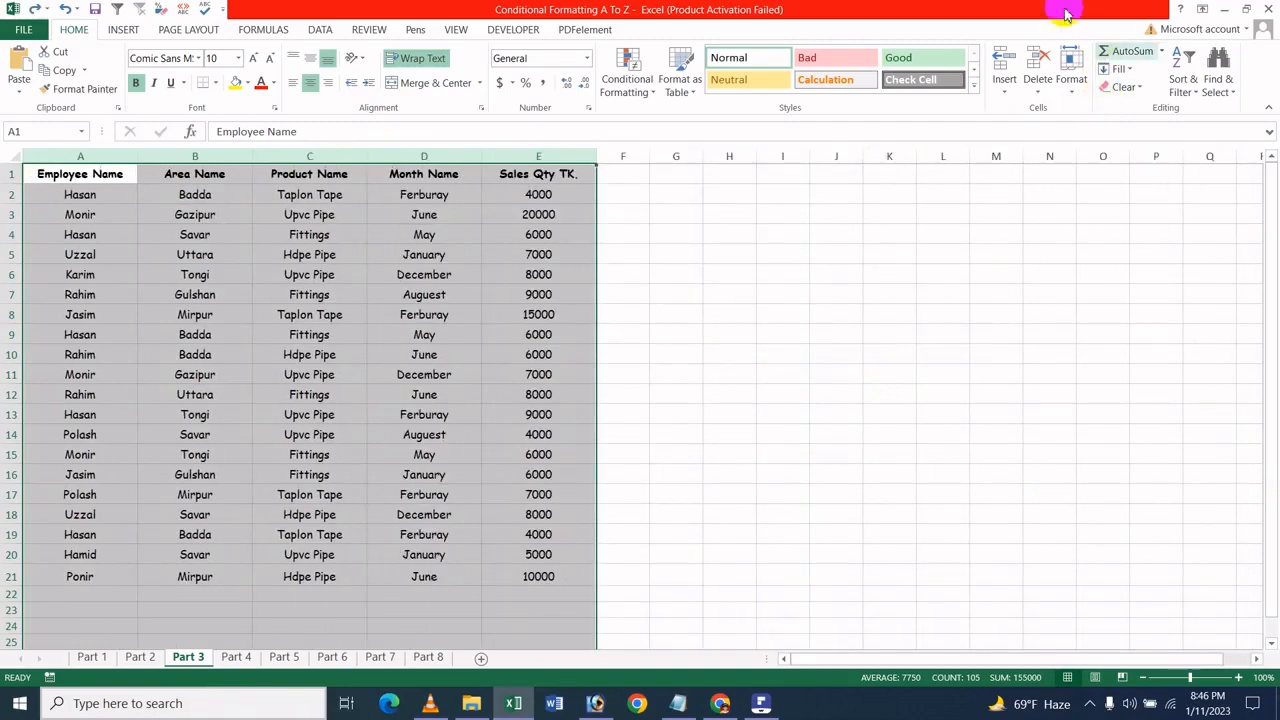
pyautogui.click(311, 292)
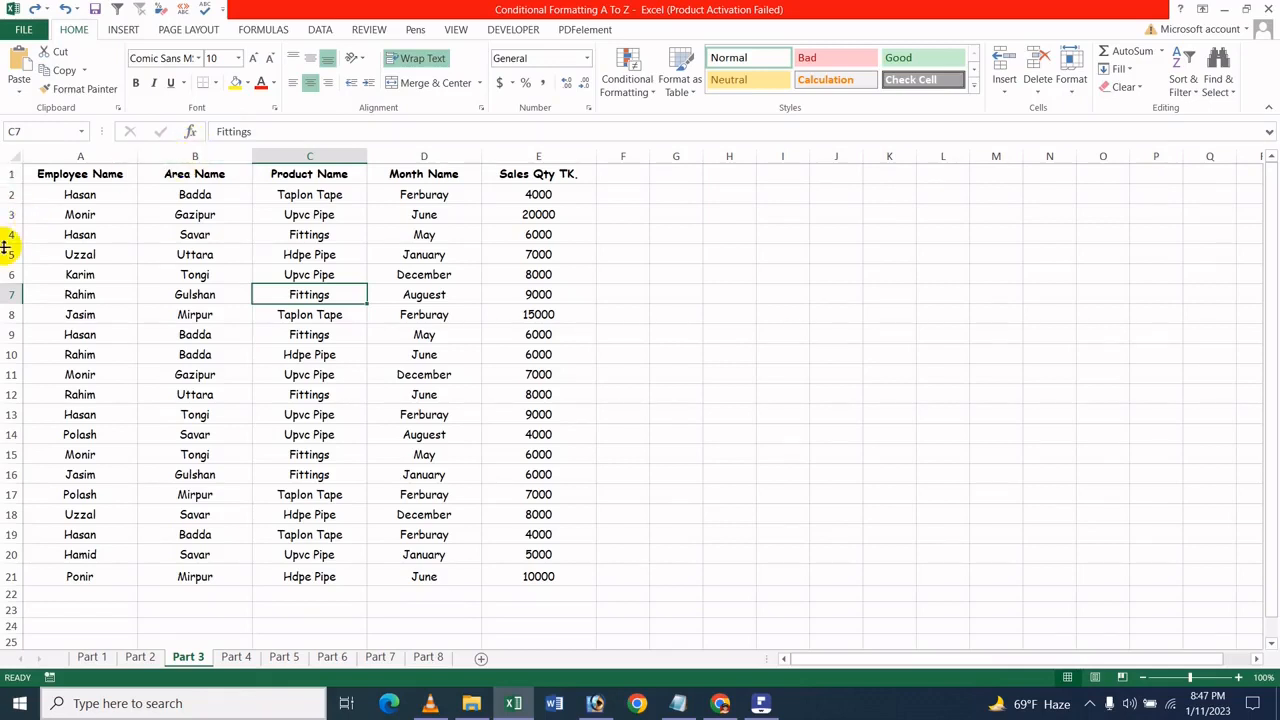
# Make rows 4, 5 and 7 unevenly taller, and AutoFit the height of rows 4 to 7
pyautogui.moveTo(14, 246); pyautogui.dragTo(12, 415)
pyautogui.moveTo(12, 270); pyautogui.dragTo(16, 394)
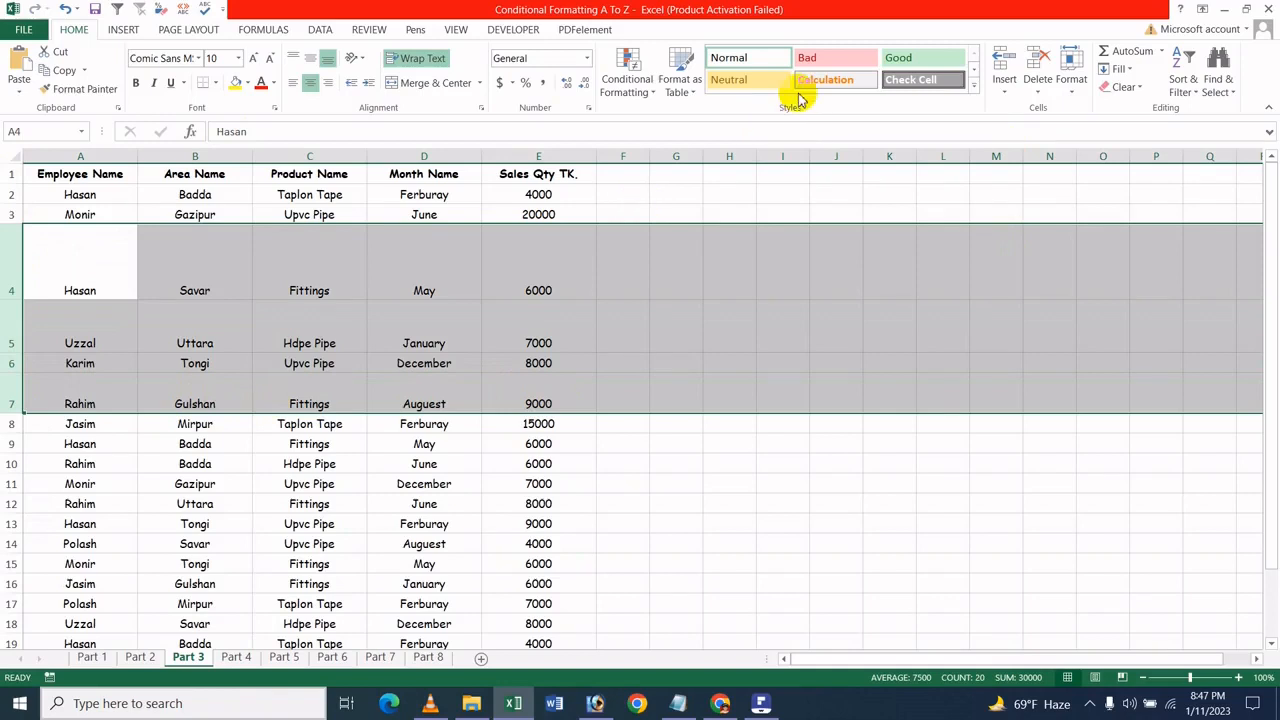
pyautogui.click(1066, 98)
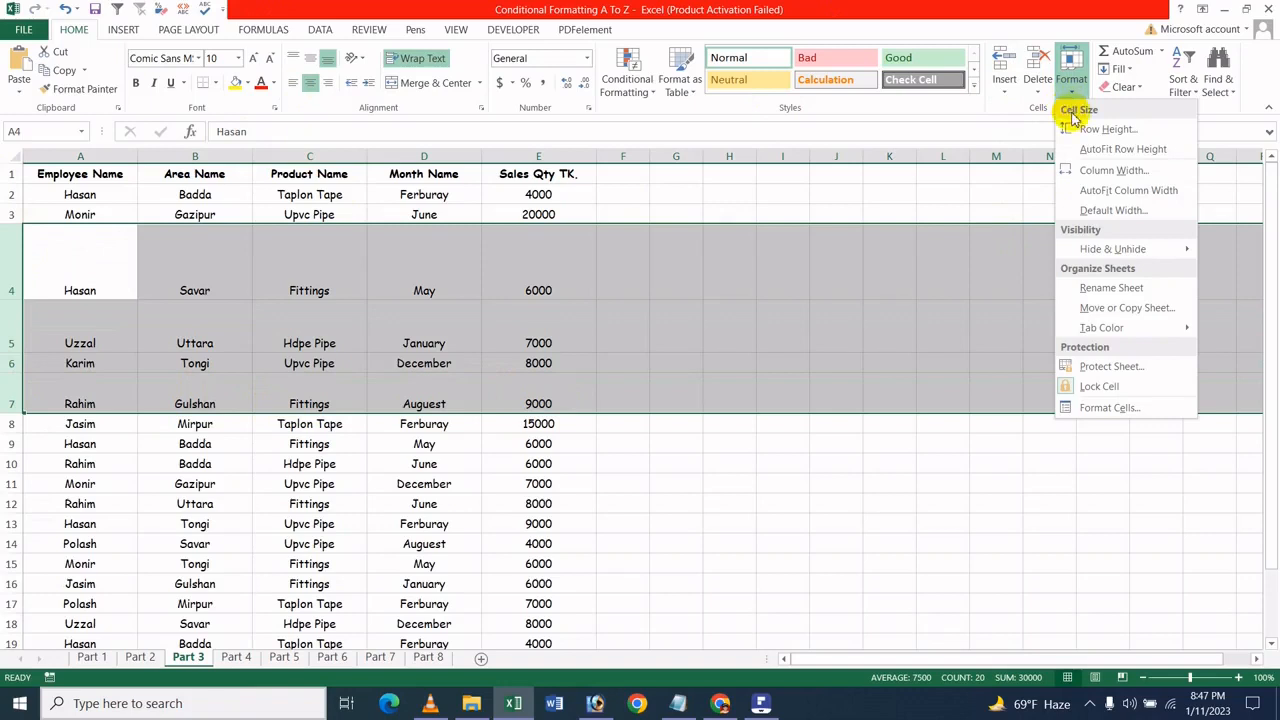
pyautogui.click(1106, 149)
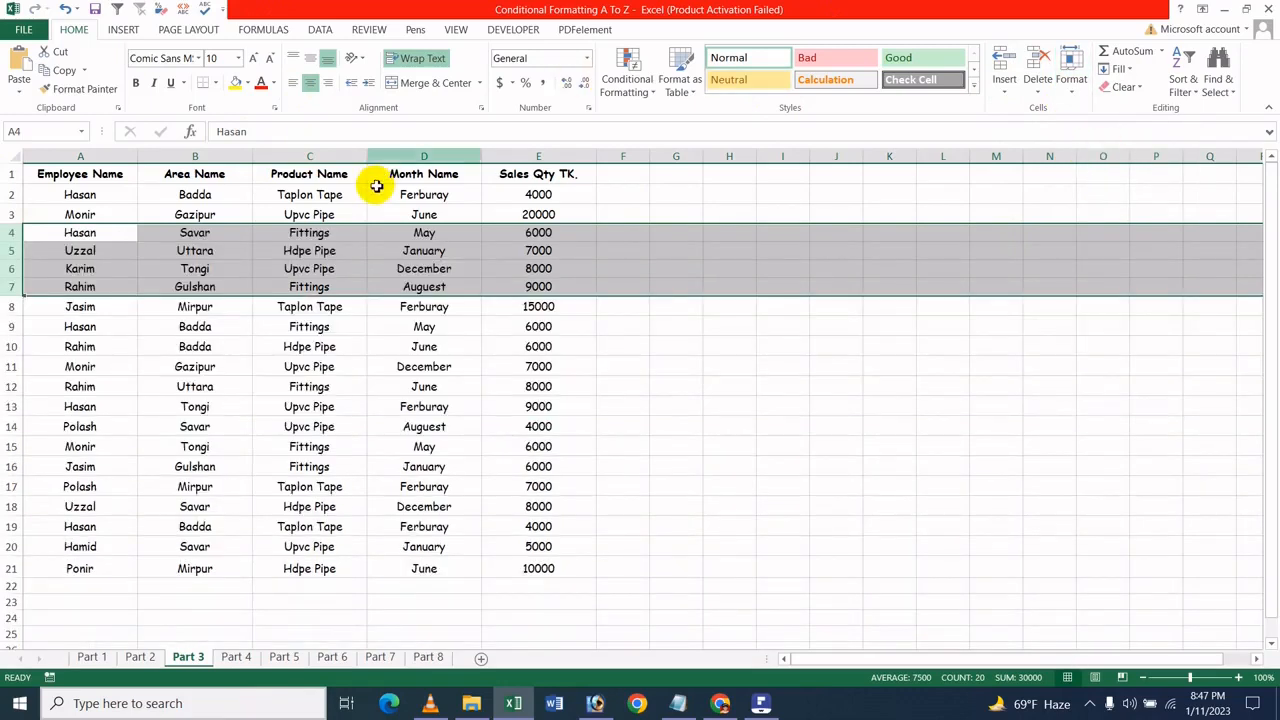
pyautogui.click(158, 350)
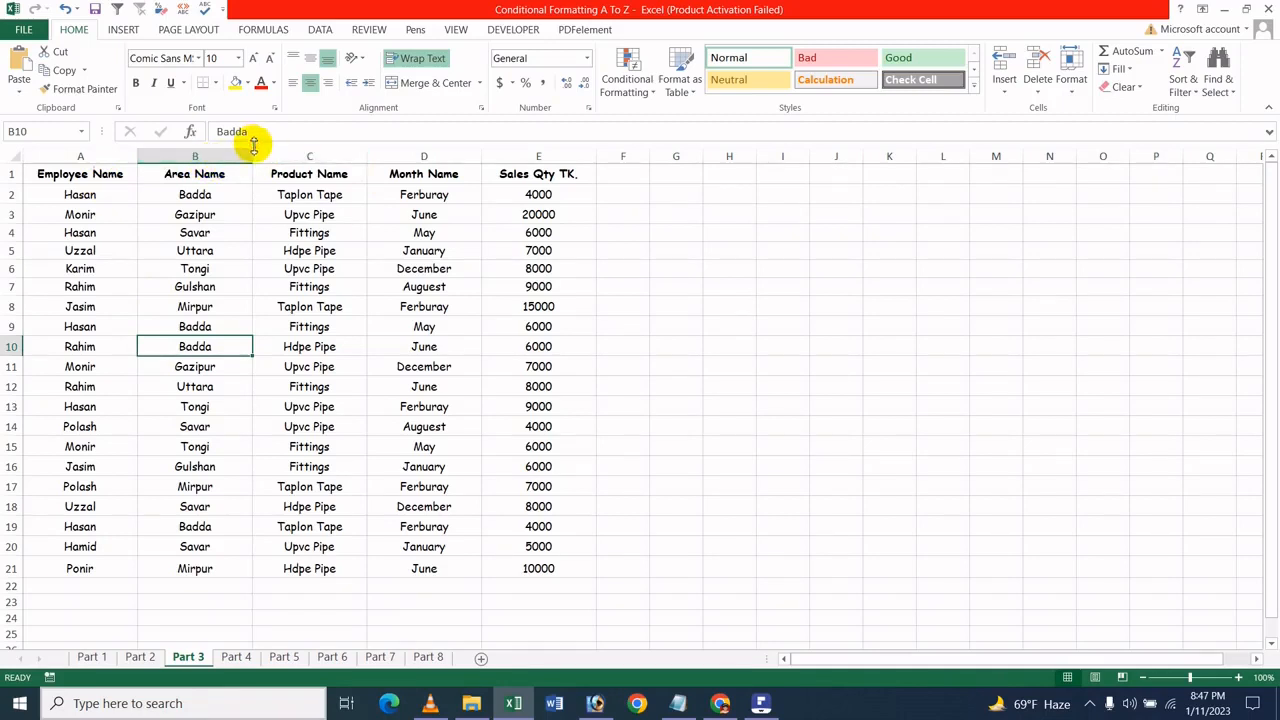
# Resize columns B, C and D to uneven widths, with column C the widest
pyautogui.moveTo(262, 157); pyautogui.dragTo(273, 157)
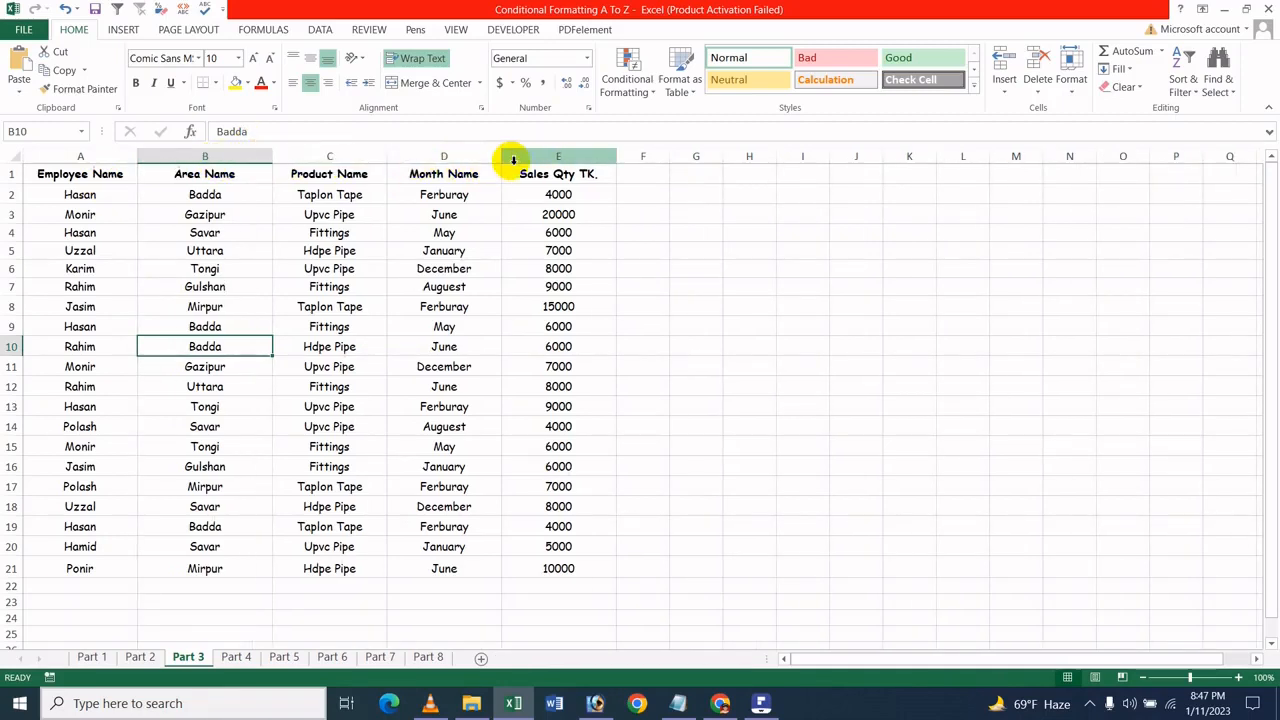
pyautogui.moveTo(502, 157); pyautogui.dragTo(475, 160)
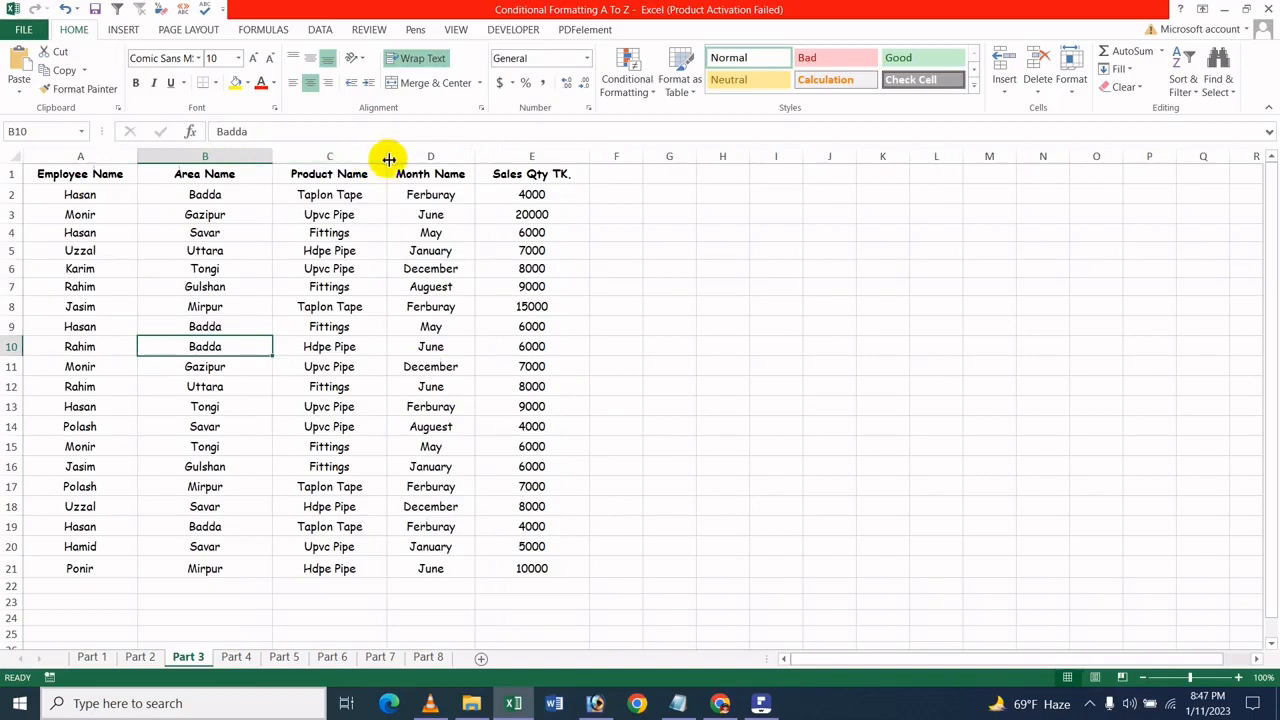
pyautogui.moveTo(387, 157); pyautogui.dragTo(447, 157)
pyautogui.moveTo(279, 149); pyautogui.dragTo(260, 157)
# Try AutoFit Column Width on columns B to D, and undo it together with the uneven width changes
pyautogui.moveTo(200, 157); pyautogui.dragTo(486, 191)
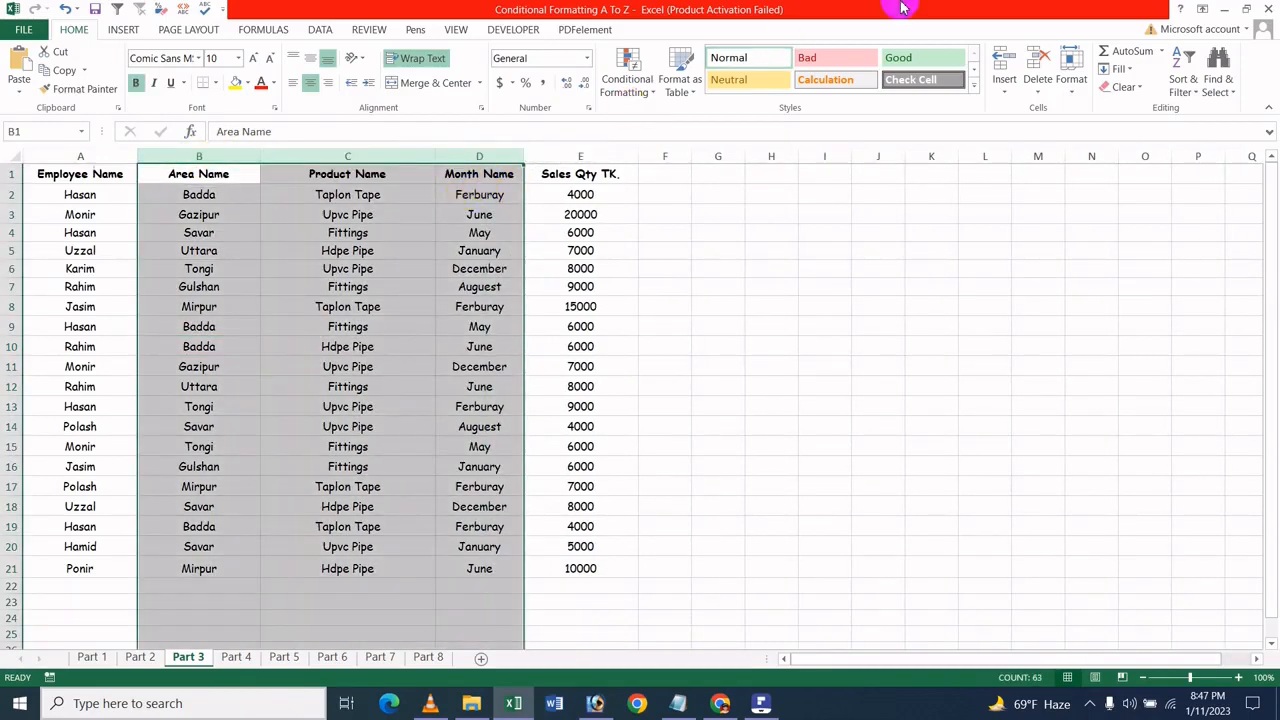
pyautogui.click(1071, 80)
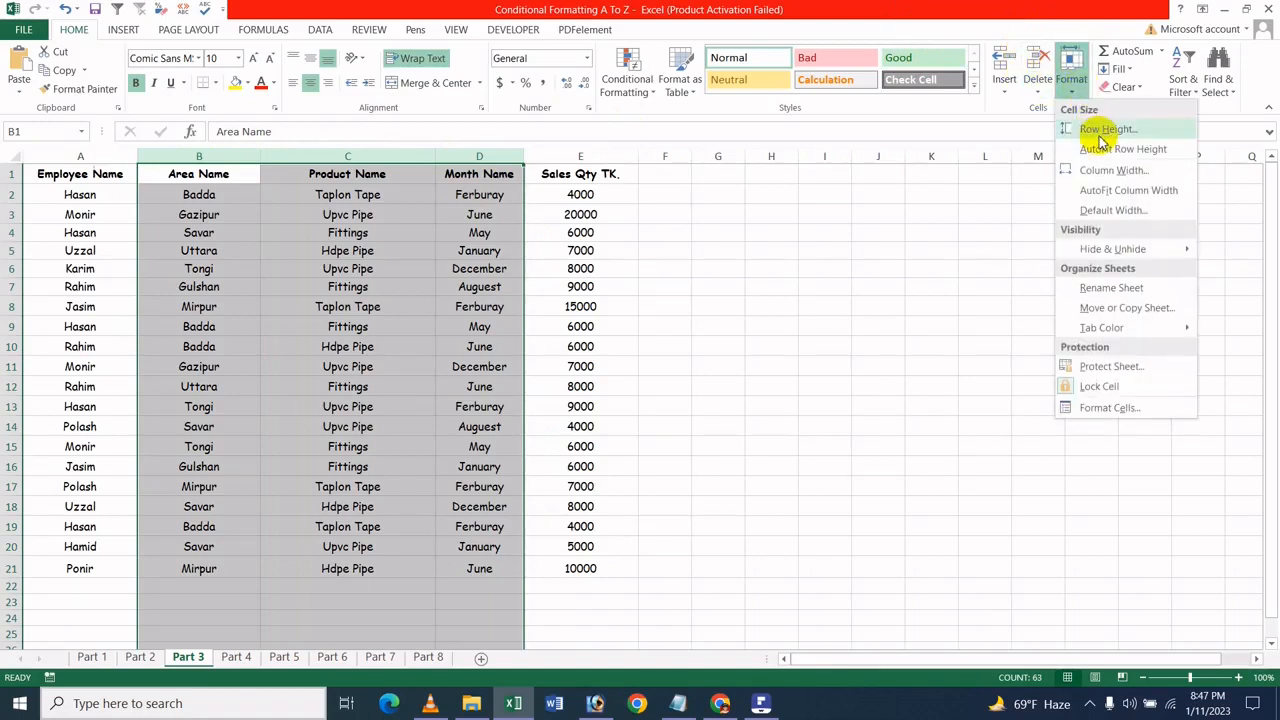
pyautogui.click(1122, 191)
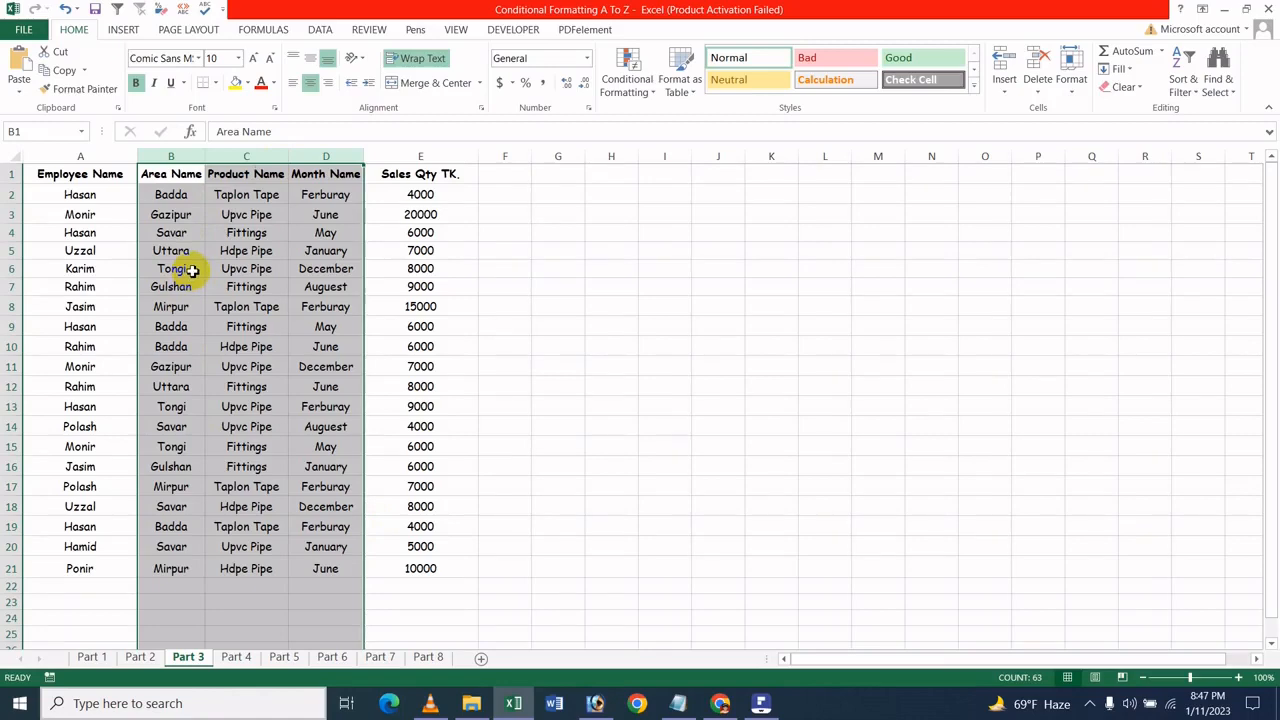
pyautogui.hotkey('ctrl', 'z')
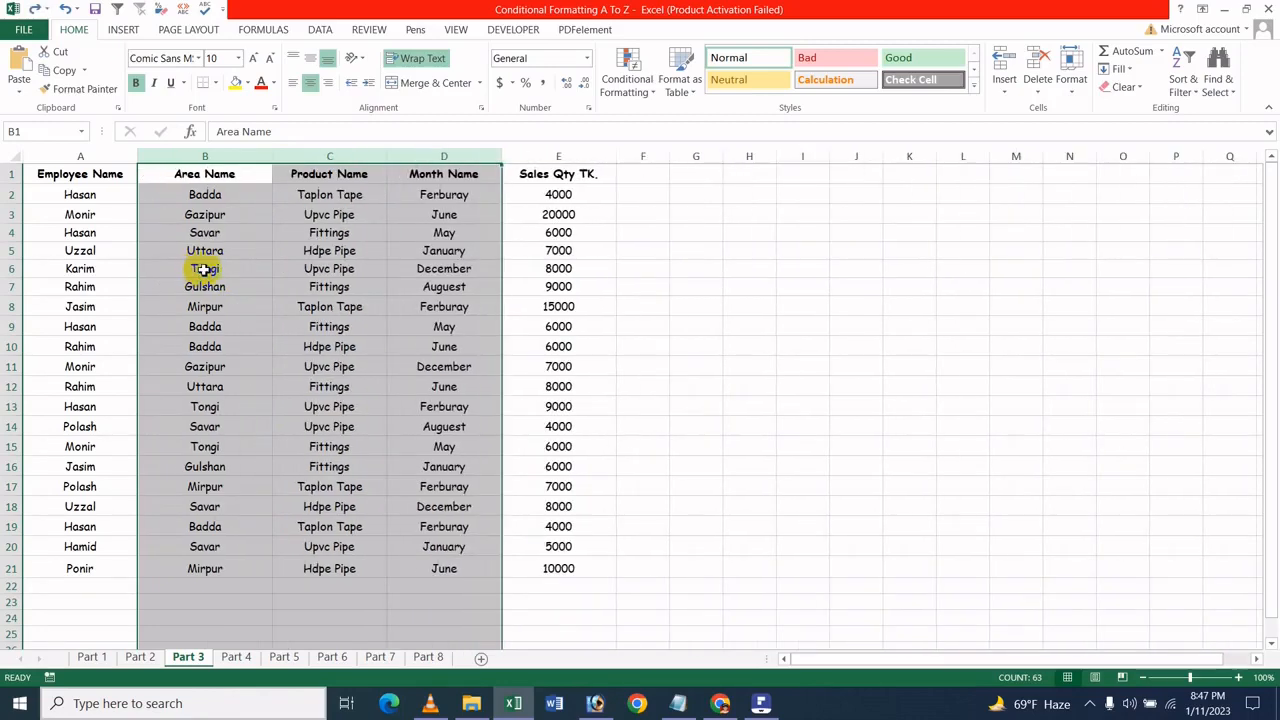
pyautogui.hotkey('ctrl', 'z')
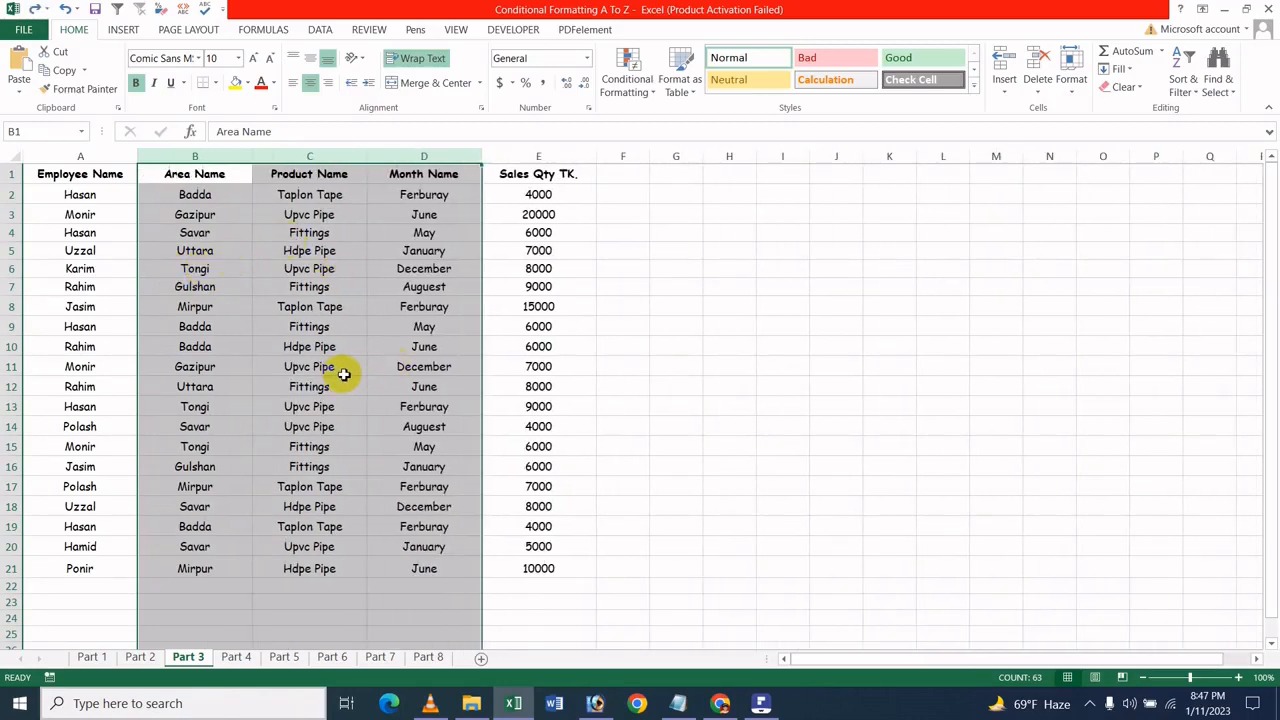
pyautogui.hotkey('ctrl', 'z')
pyautogui.hotkey('ctrl', 'z')
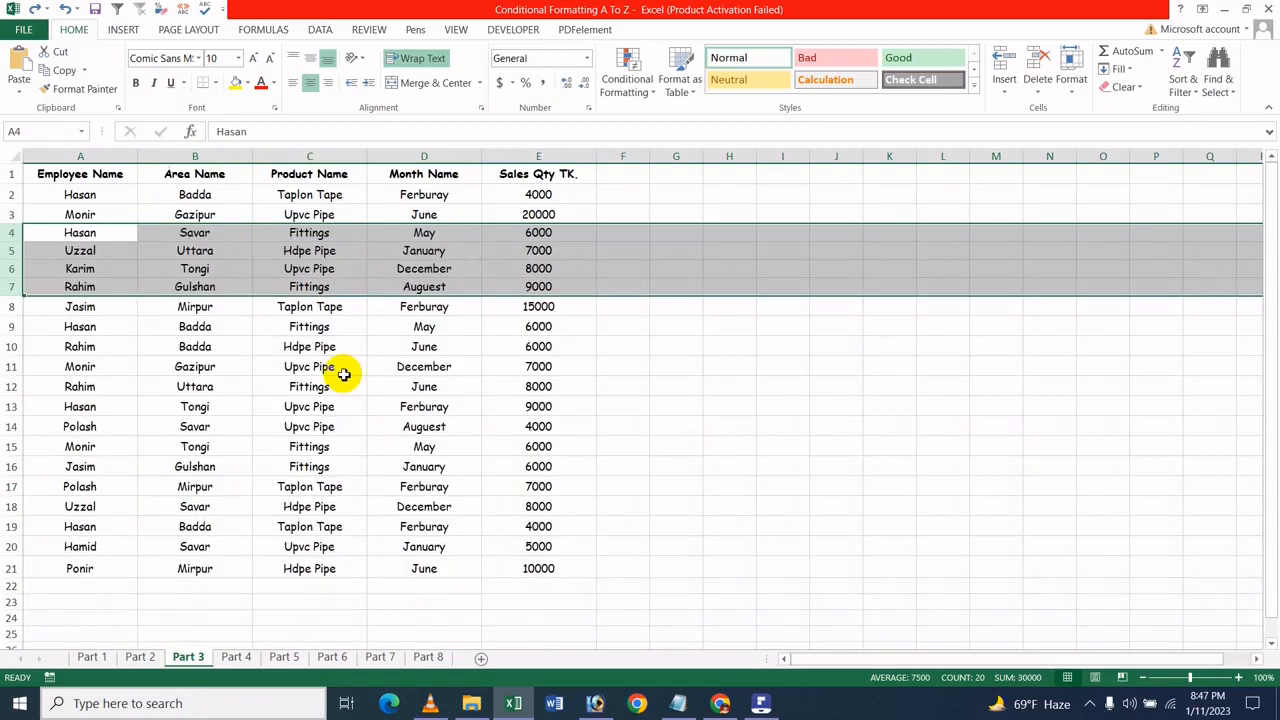
pyautogui.click(343, 366)
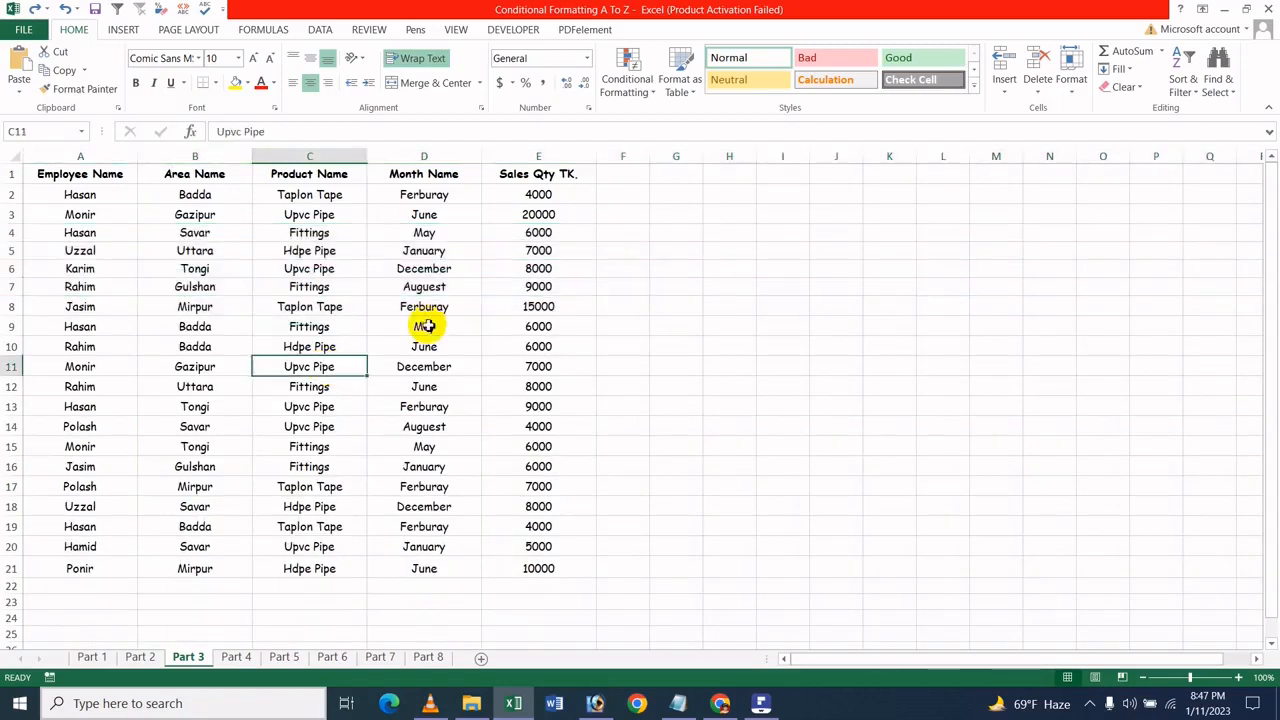
pyautogui.click(1069, 84)
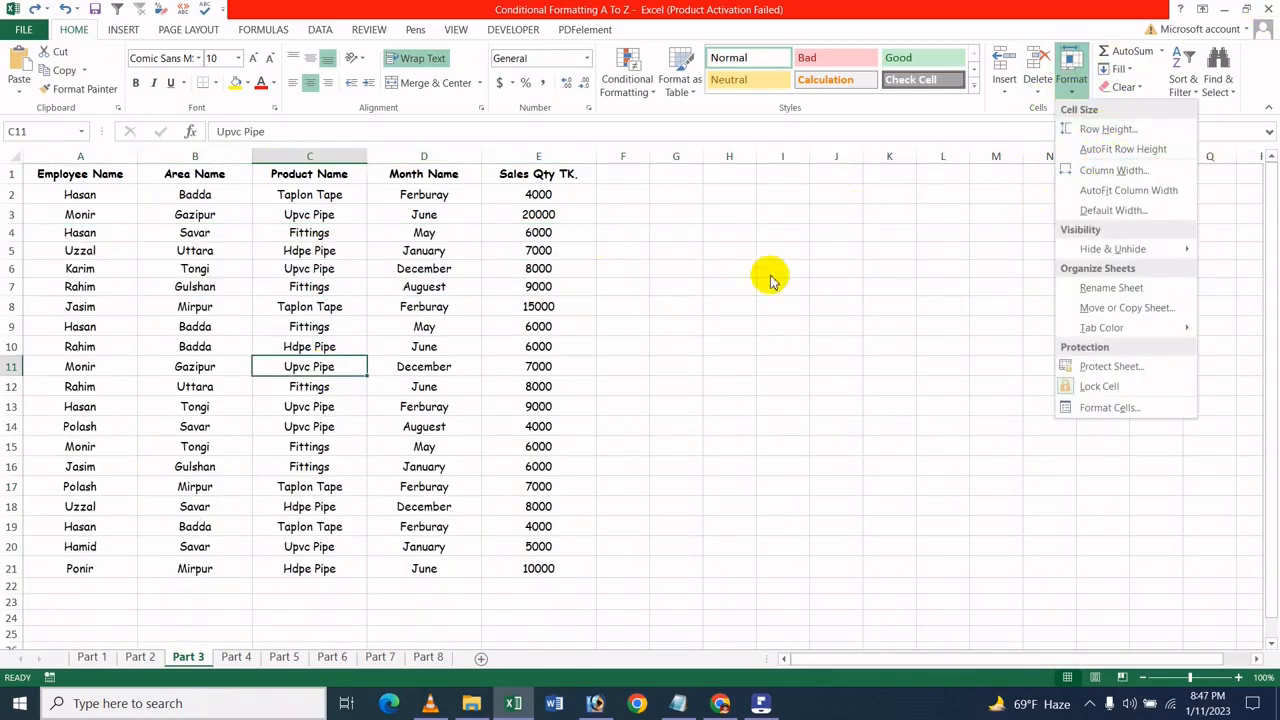
pyautogui.press('Escape')
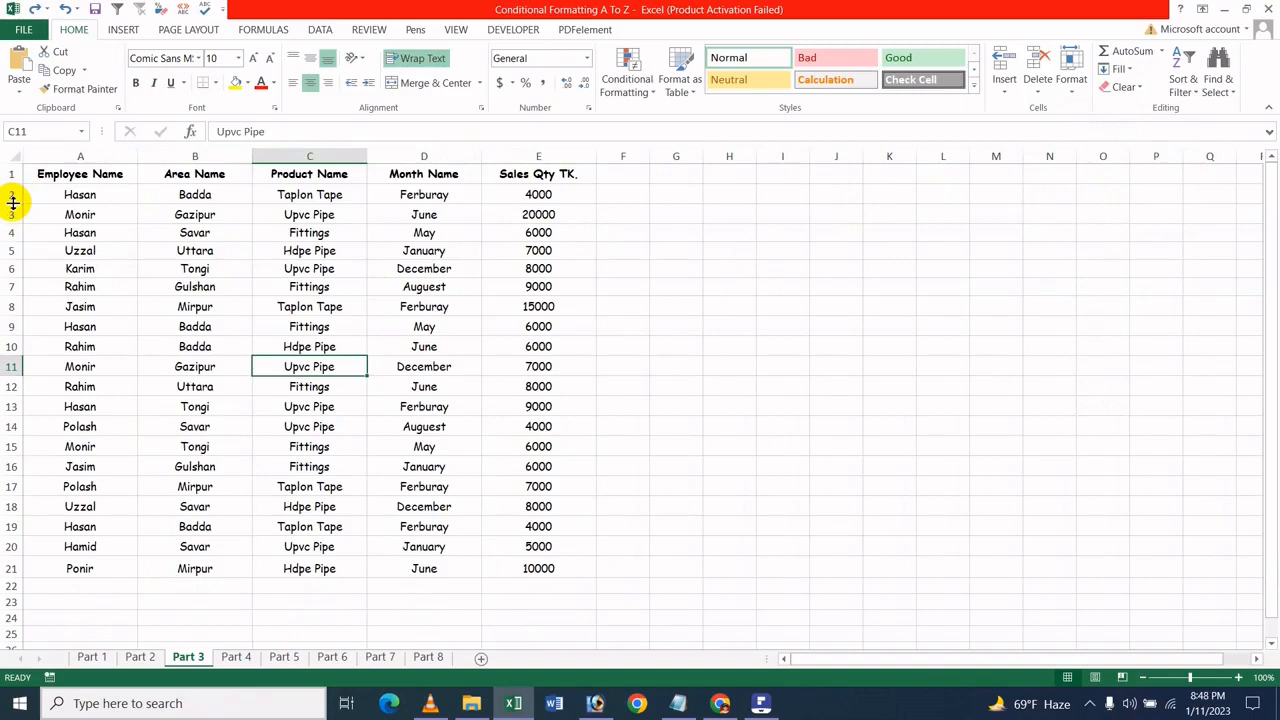
# Try an exact row height of 30.12 on rows 2 to 5, and undo the change
pyautogui.moveTo(11, 197); pyautogui.dragTo(34, 249)
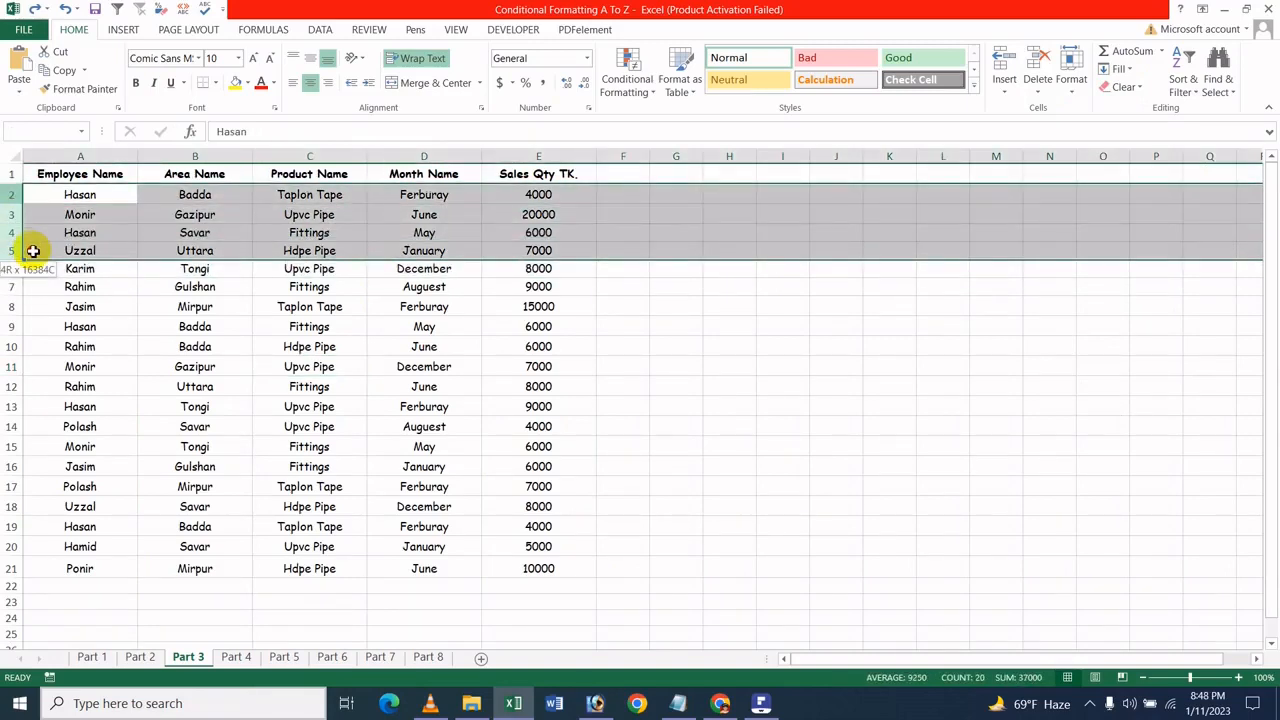
pyautogui.rightClick(355, 242)
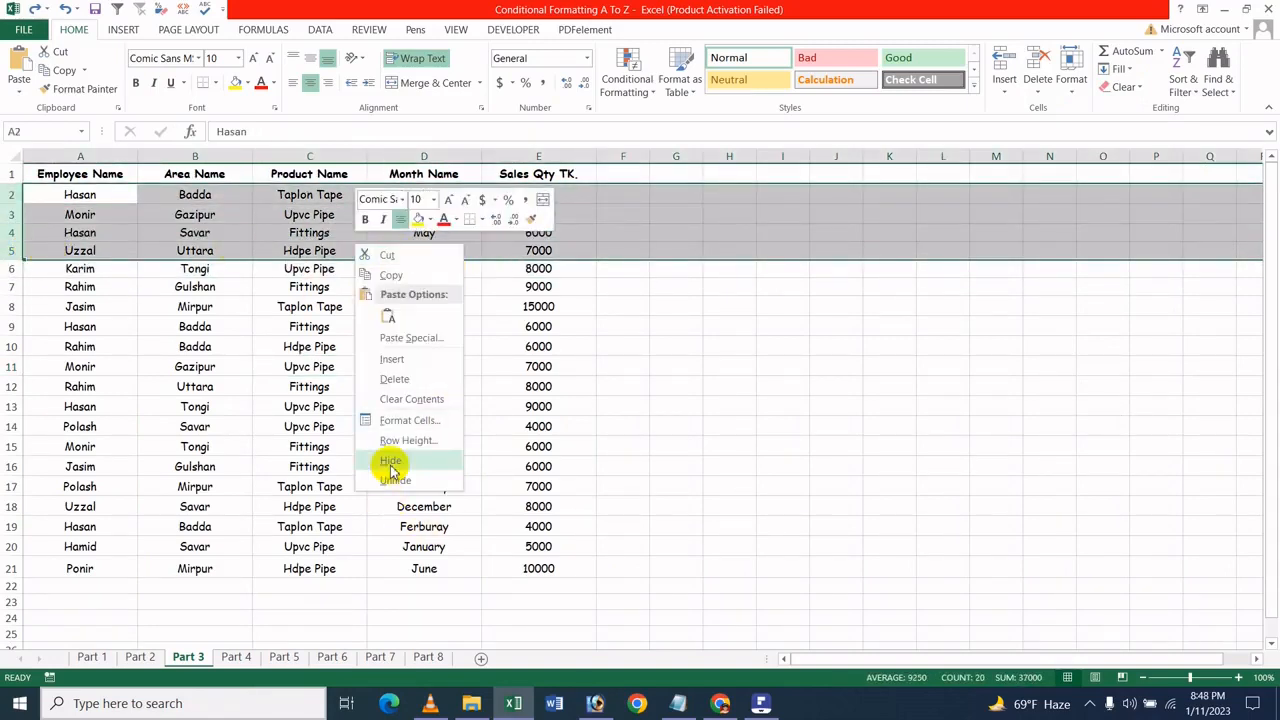
pyautogui.click(418, 442)
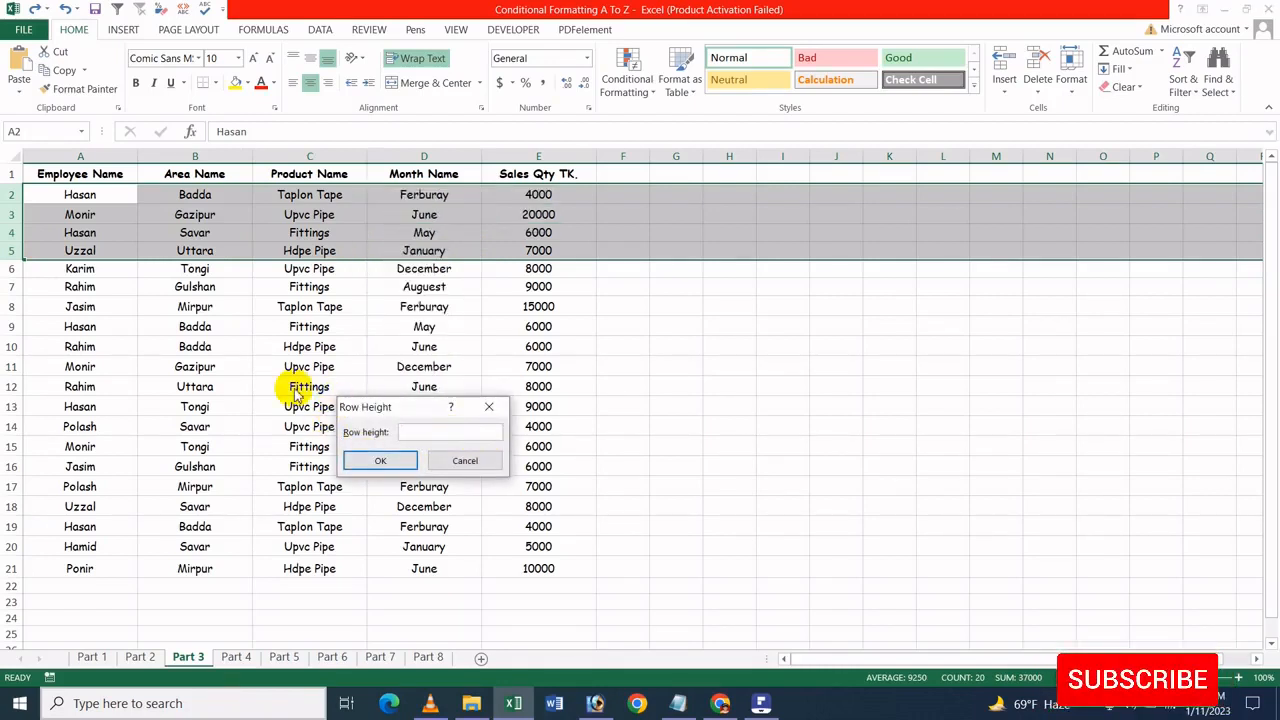
pyautogui.write('12')
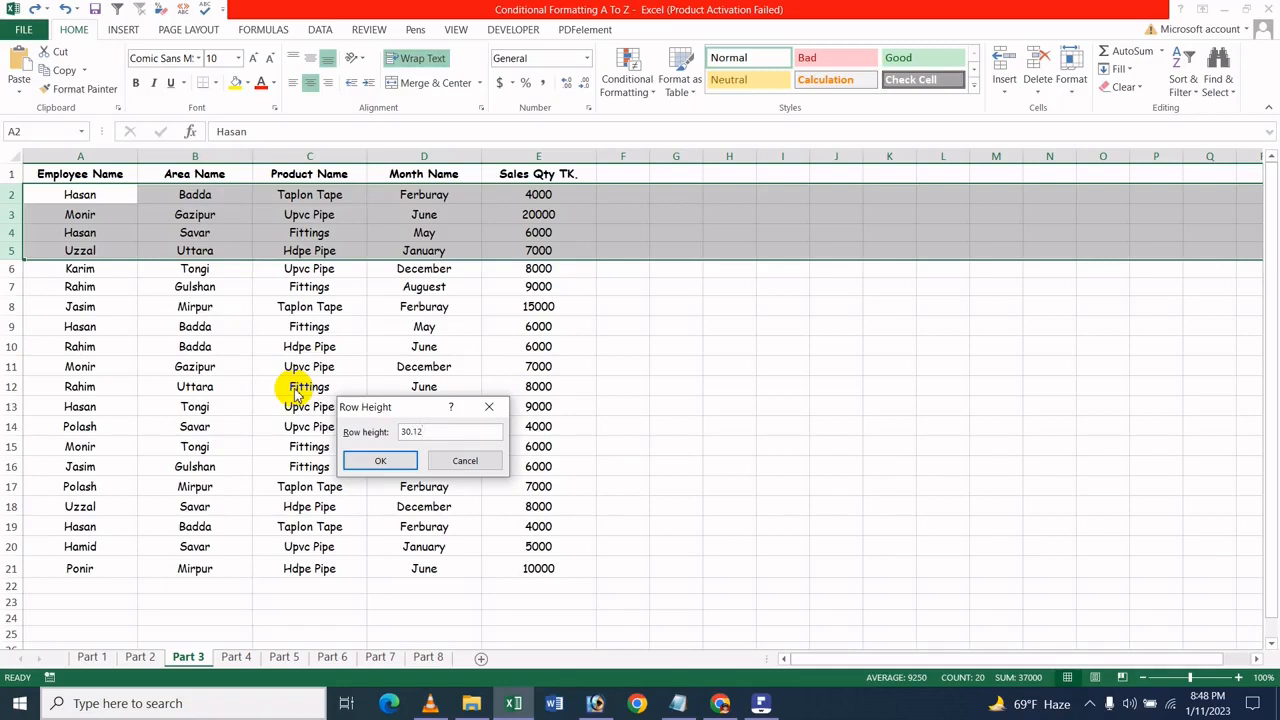
pyautogui.press('Return')
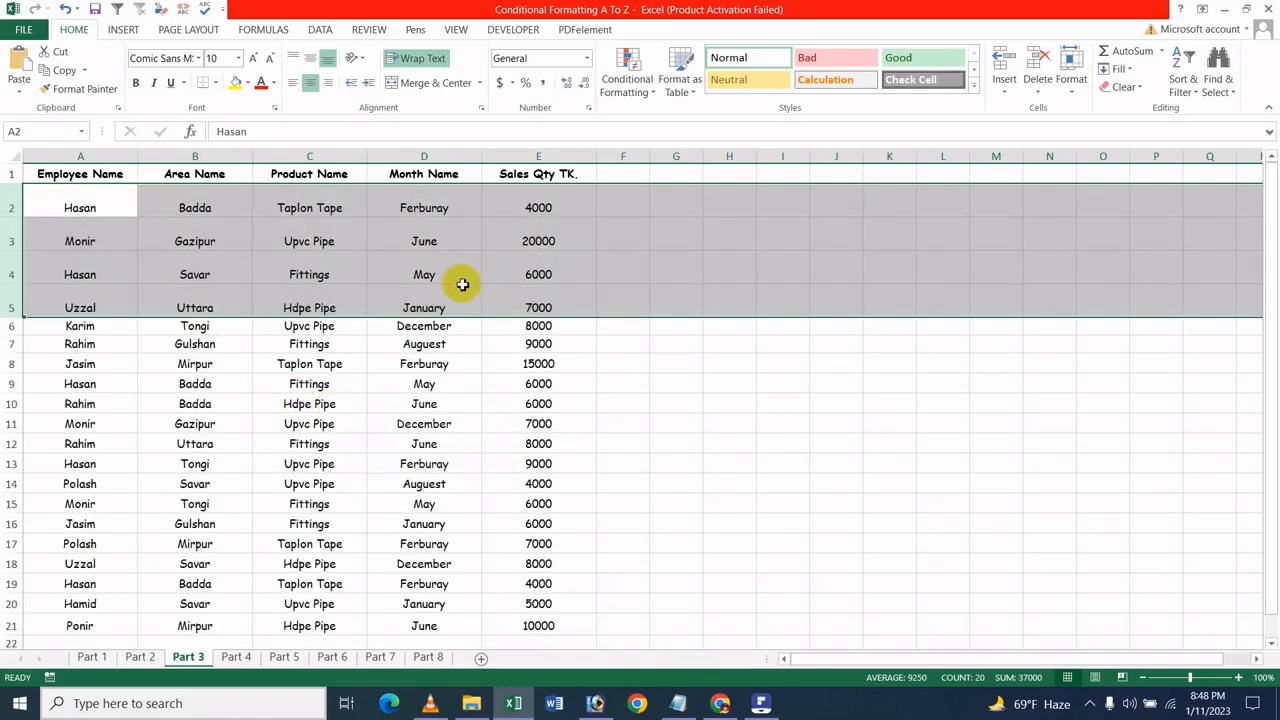
pyautogui.hotkey('ctrl', 'z')
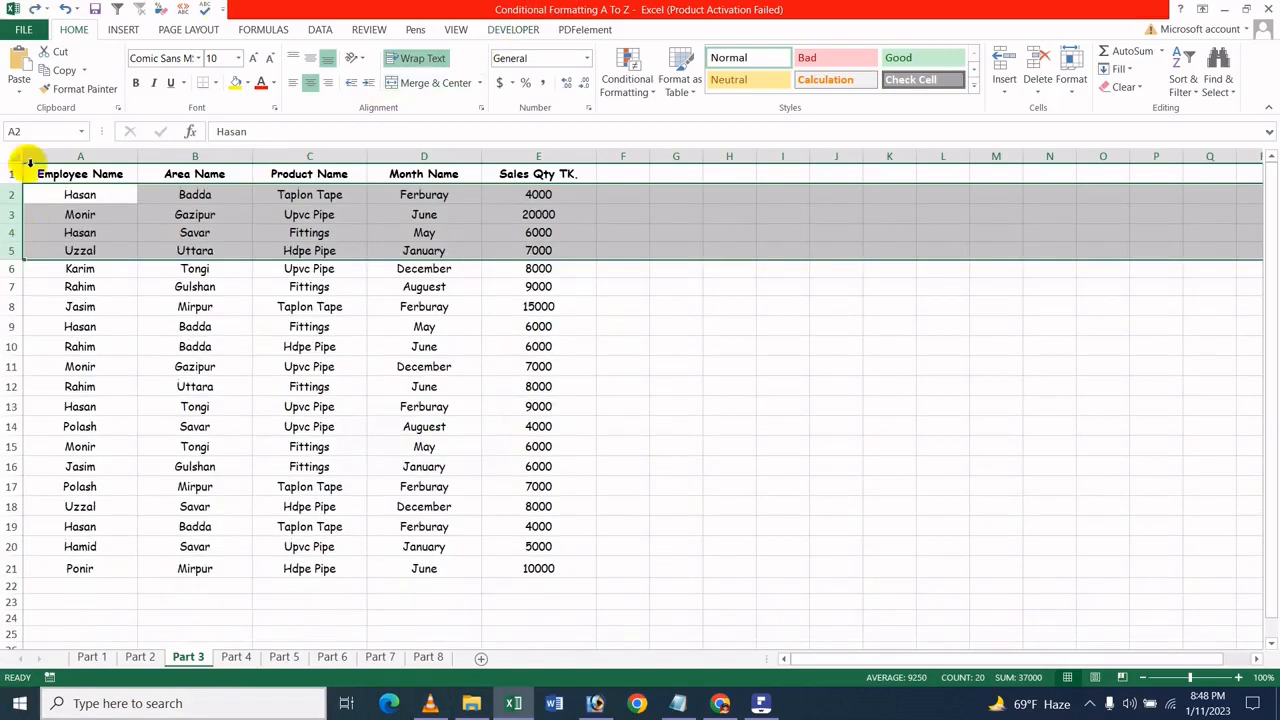
# Try an exact column width of 33.22 on columns B to D, and undo the change
pyautogui.moveTo(223, 157); pyautogui.dragTo(428, 183)
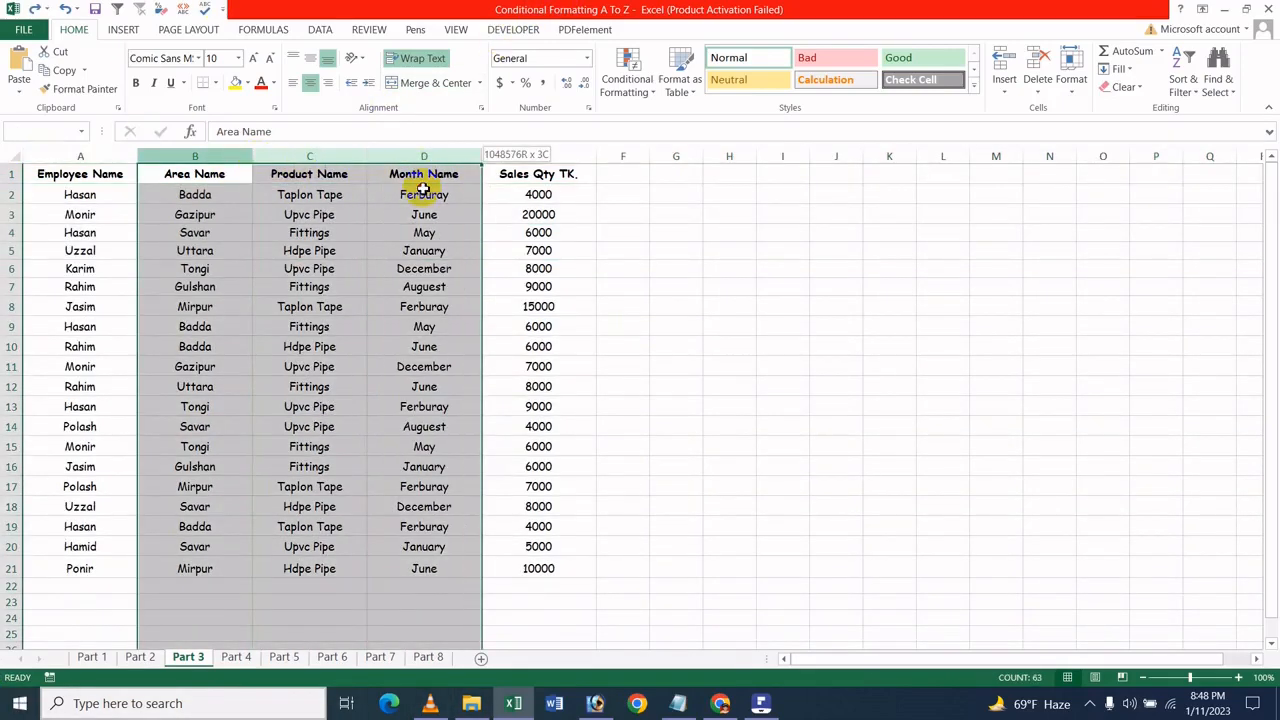
pyautogui.rightClick(347, 259)
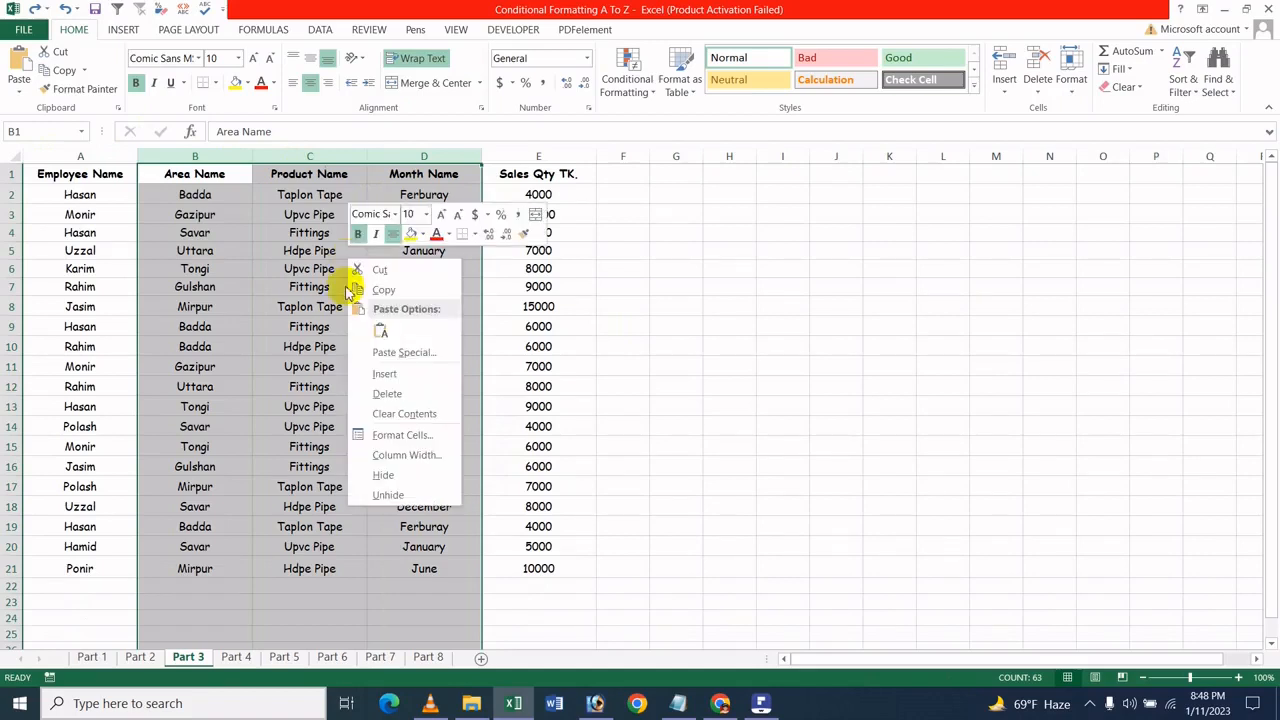
pyautogui.click(414, 456)
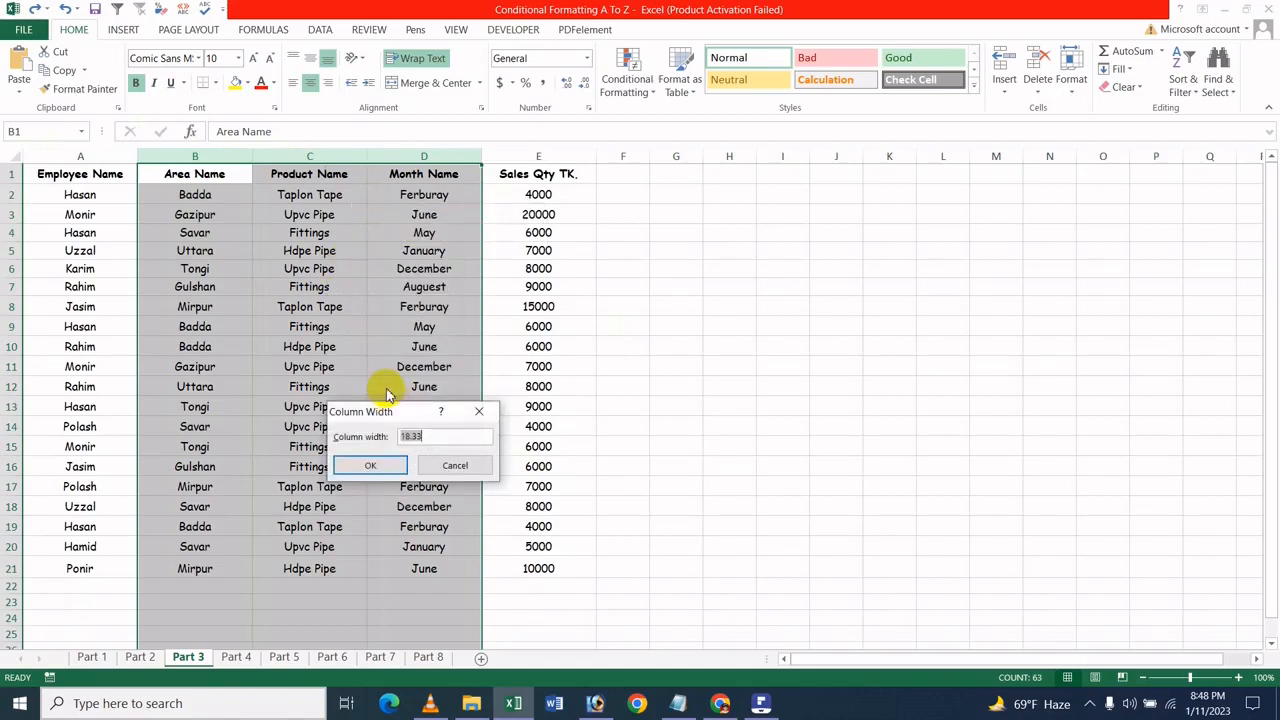
pyautogui.click(428, 436)
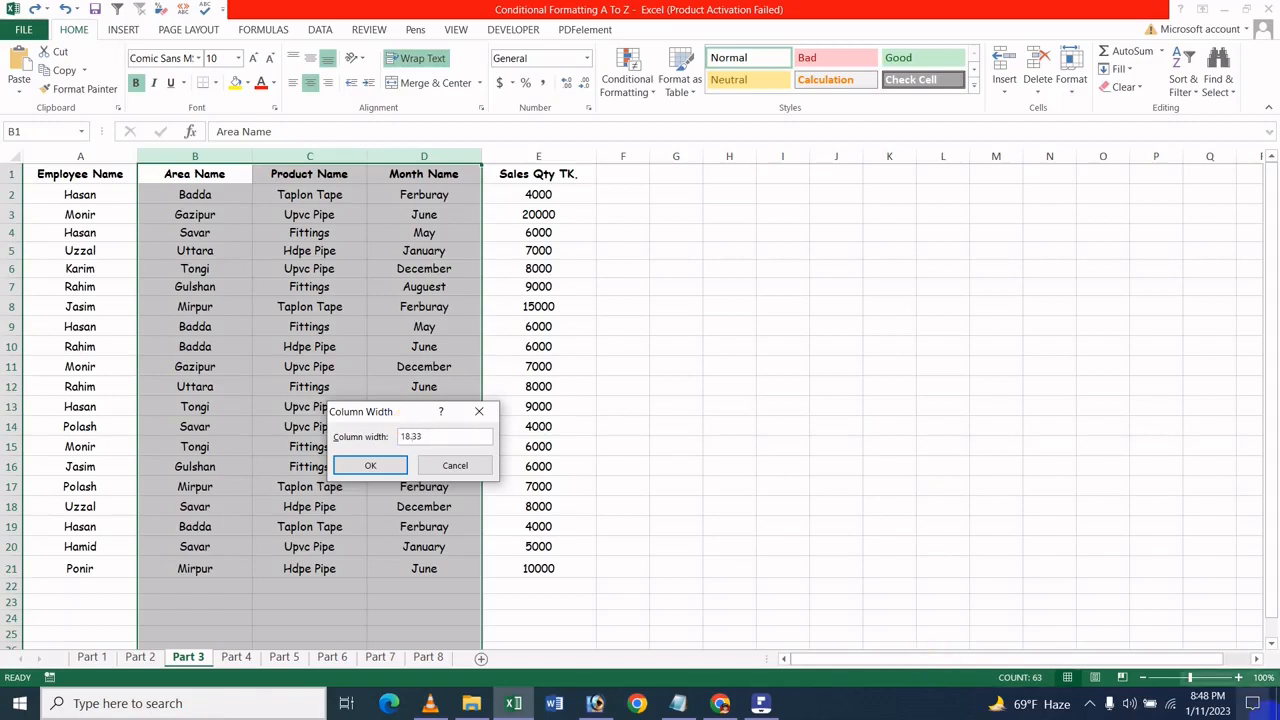
pyautogui.press('BackSpace')
pyautogui.press('BackSpace')
pyautogui.press('BackSpace')
pyautogui.write('3333')
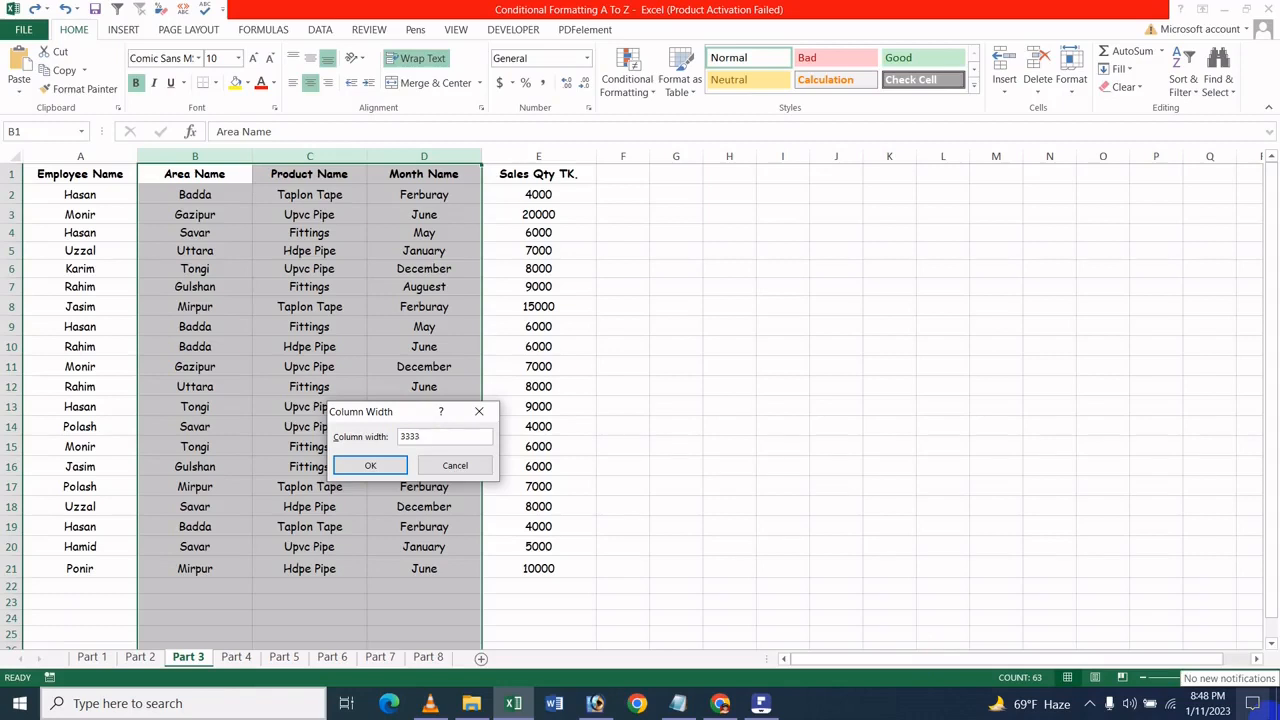
pyautogui.press('BackSpace')
pyautogui.press('BackSpace')
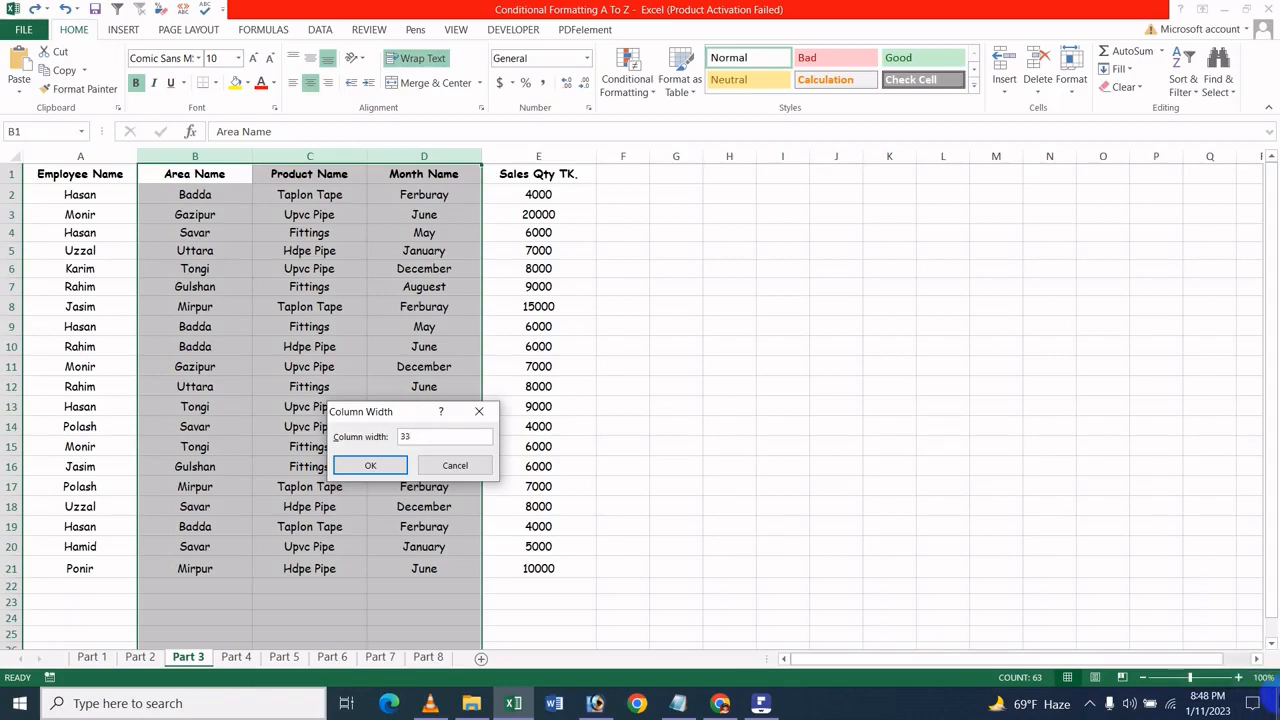
pyautogui.write('.22')
pyautogui.press('Return')
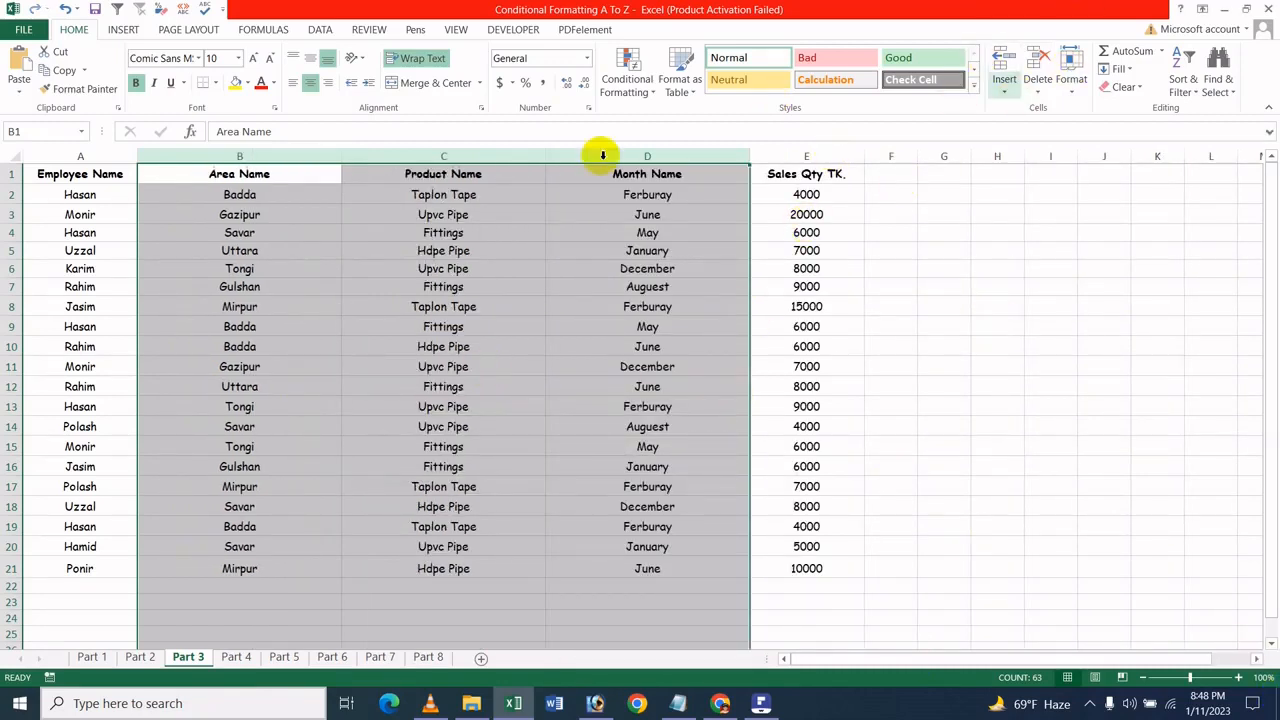
pyautogui.click(447, 57)
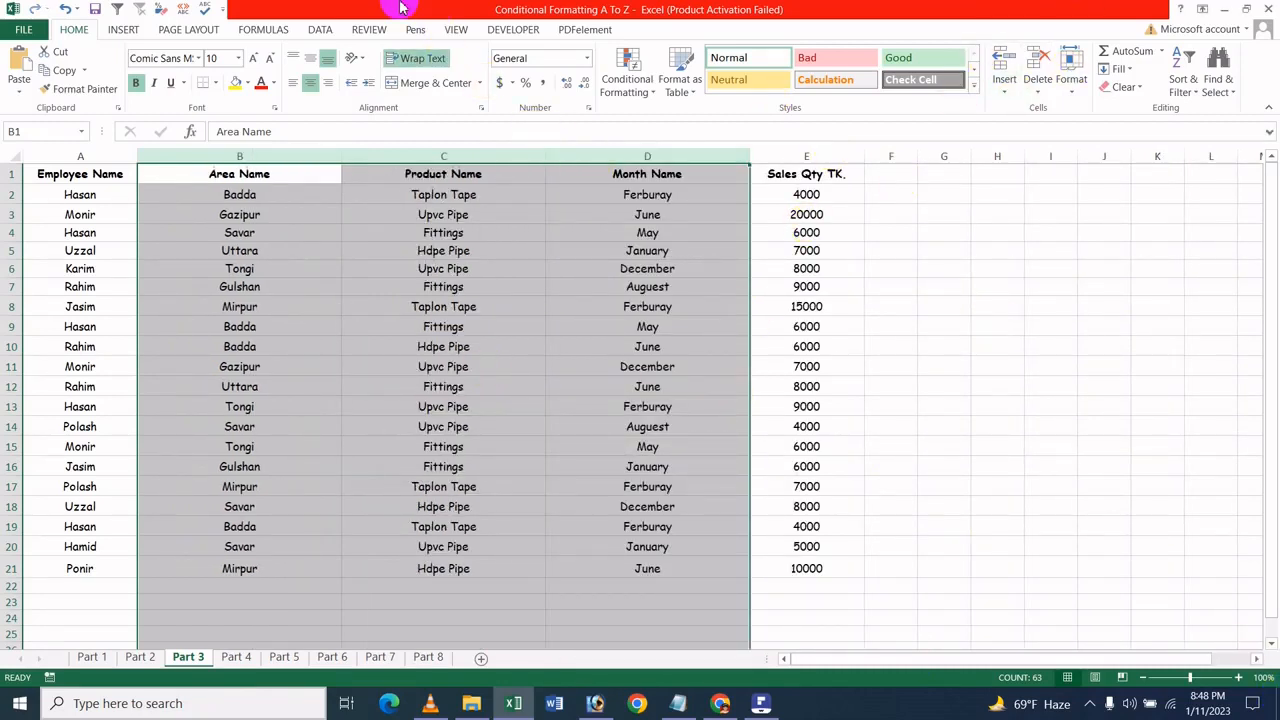
pyautogui.hotkey('ctrl', 'z')
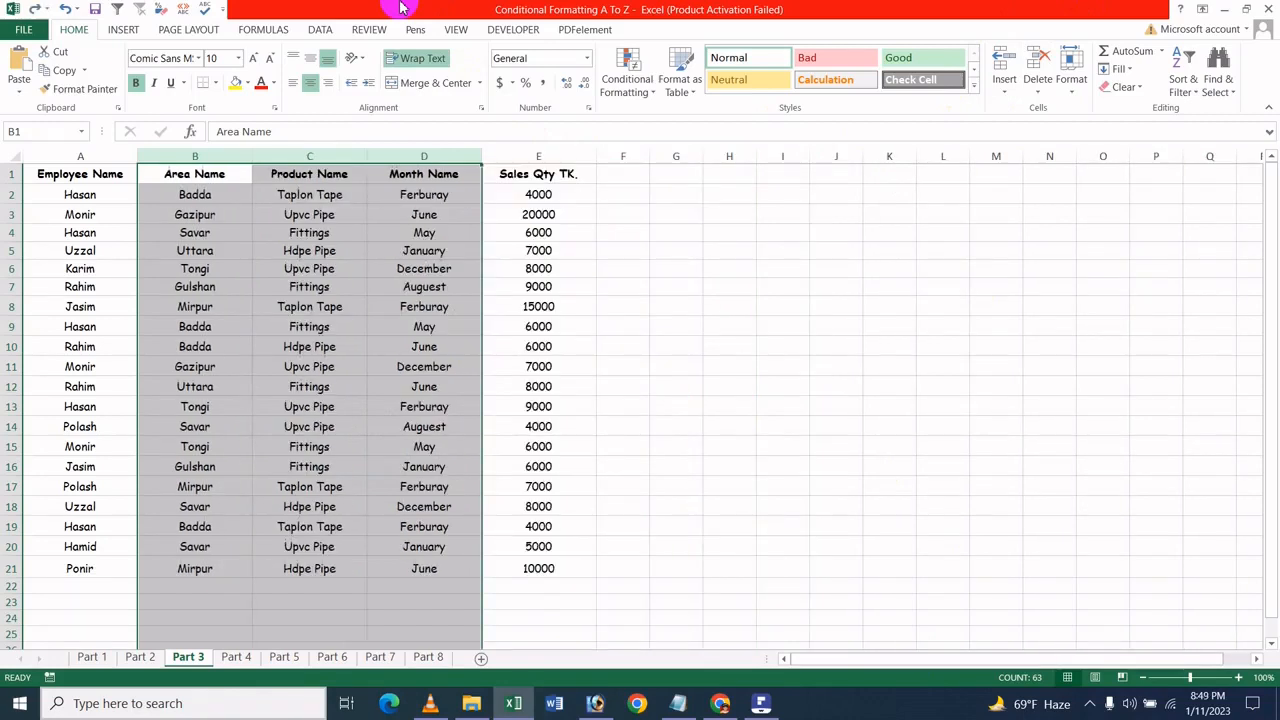
# Deselect the columns and switch to the tutorial's title PDF in Wondershare PDFelement
pyautogui.click(572, 172)
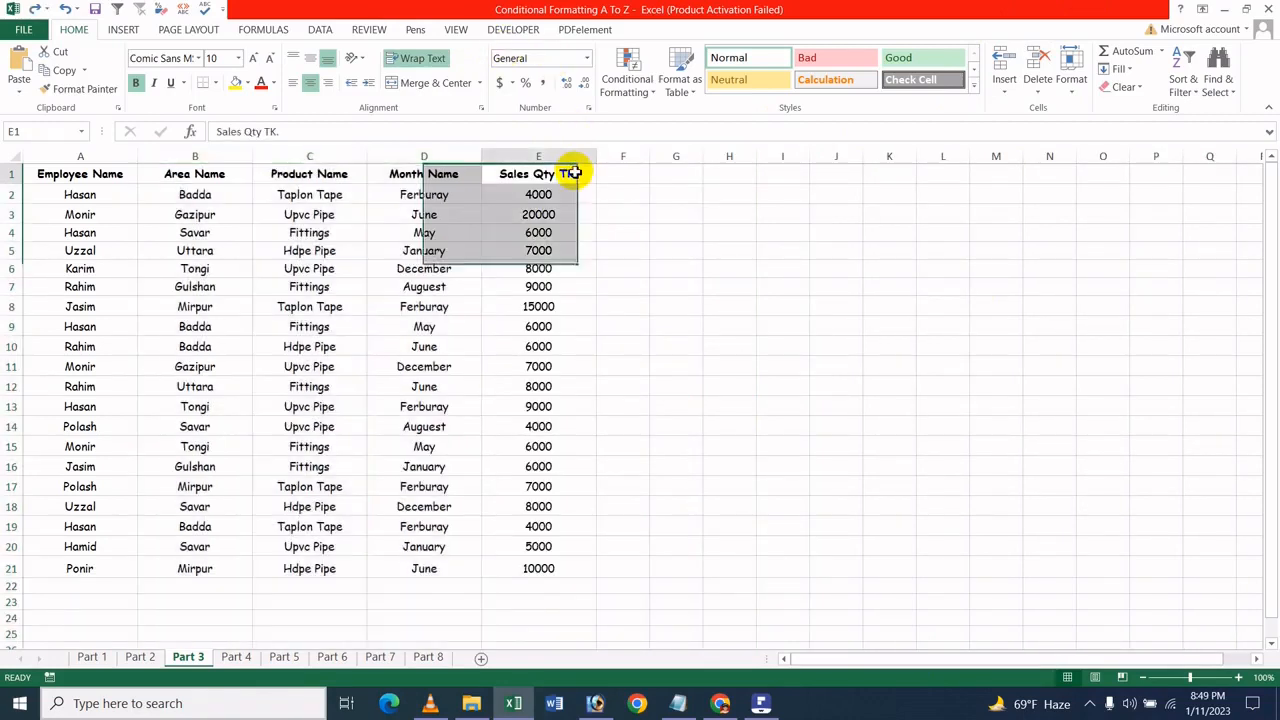
pyautogui.click(400, 287)
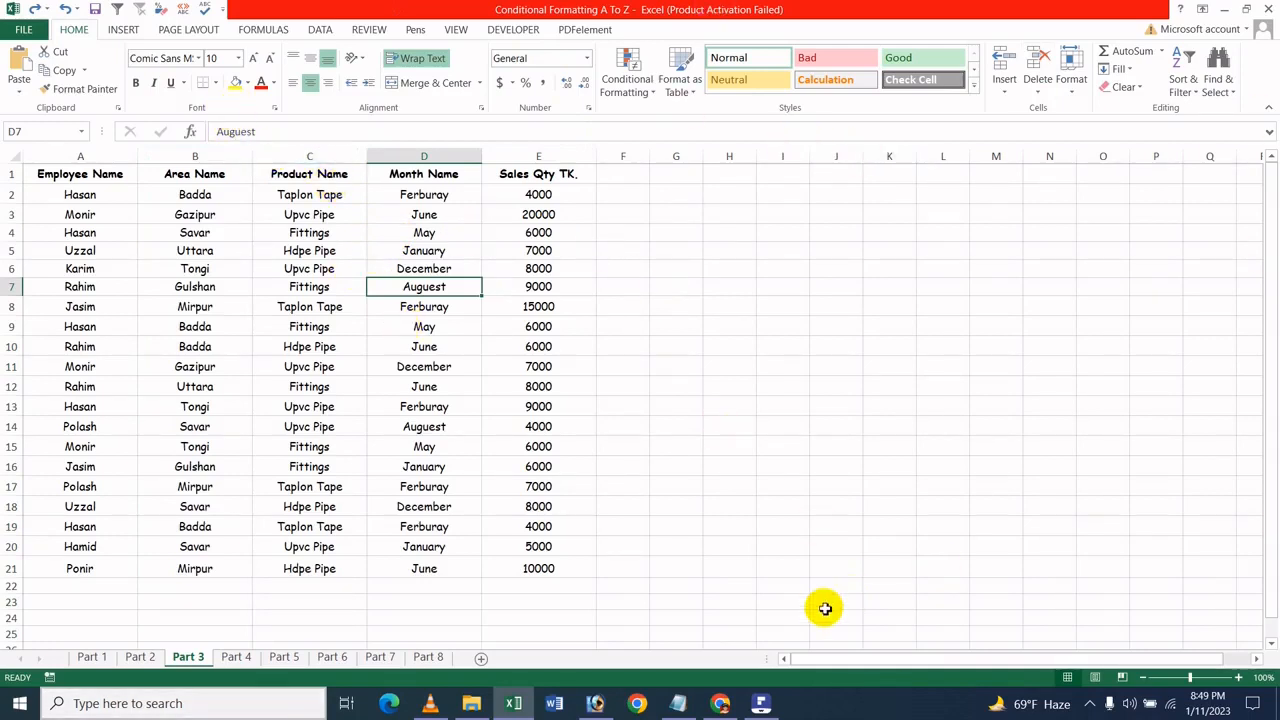
pyautogui.click(760, 704)
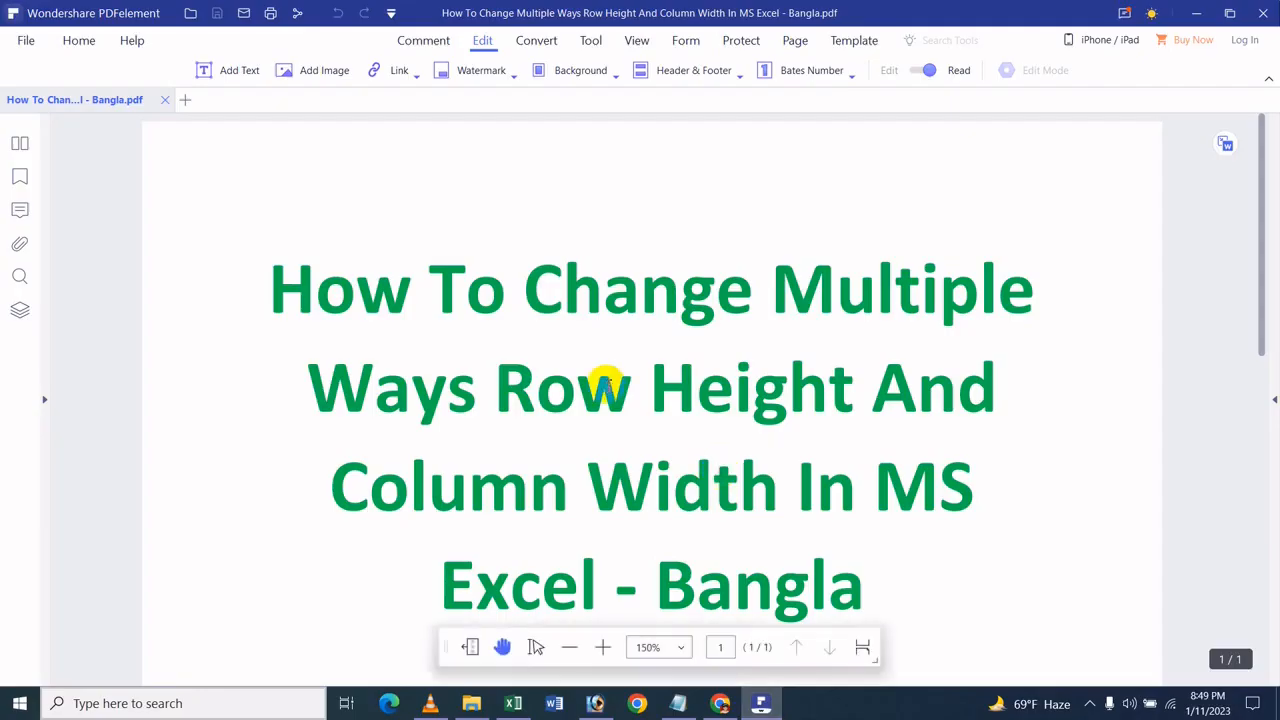